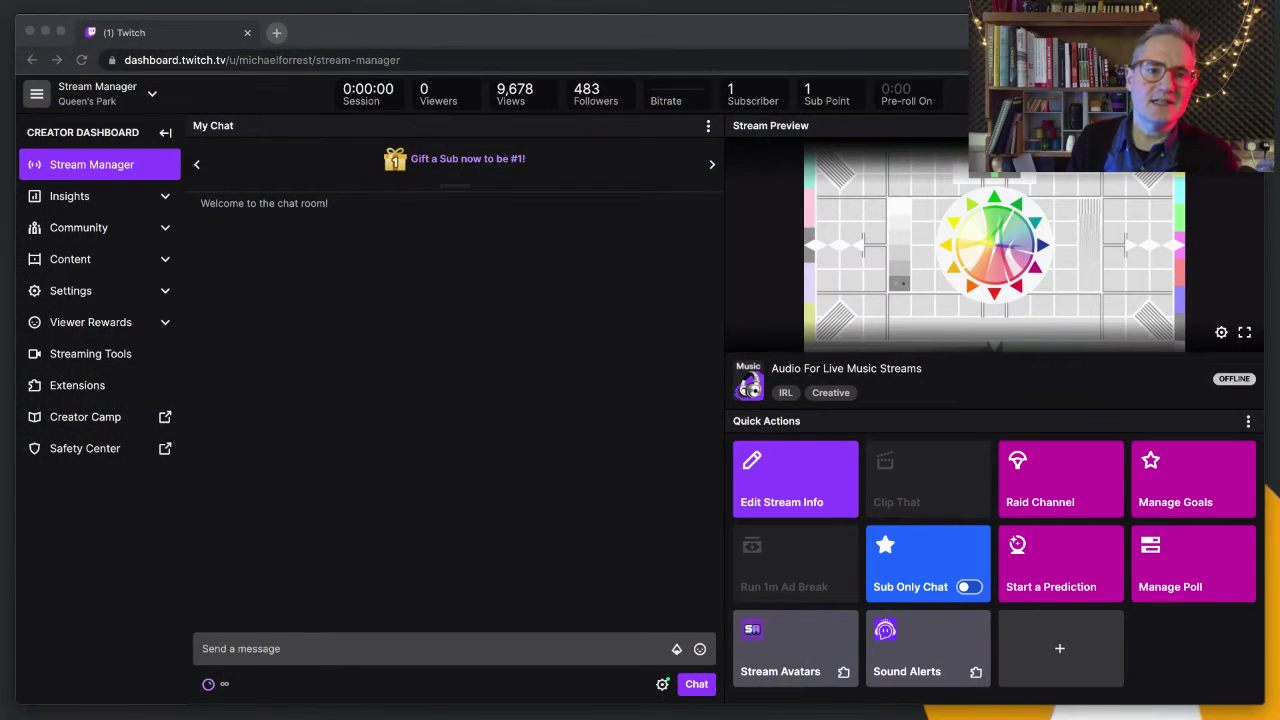
- Open Edit Stream Info on Twitch and try out the title, category and tag fields
{"action": "left_click", "coordinate": [811, 500]}
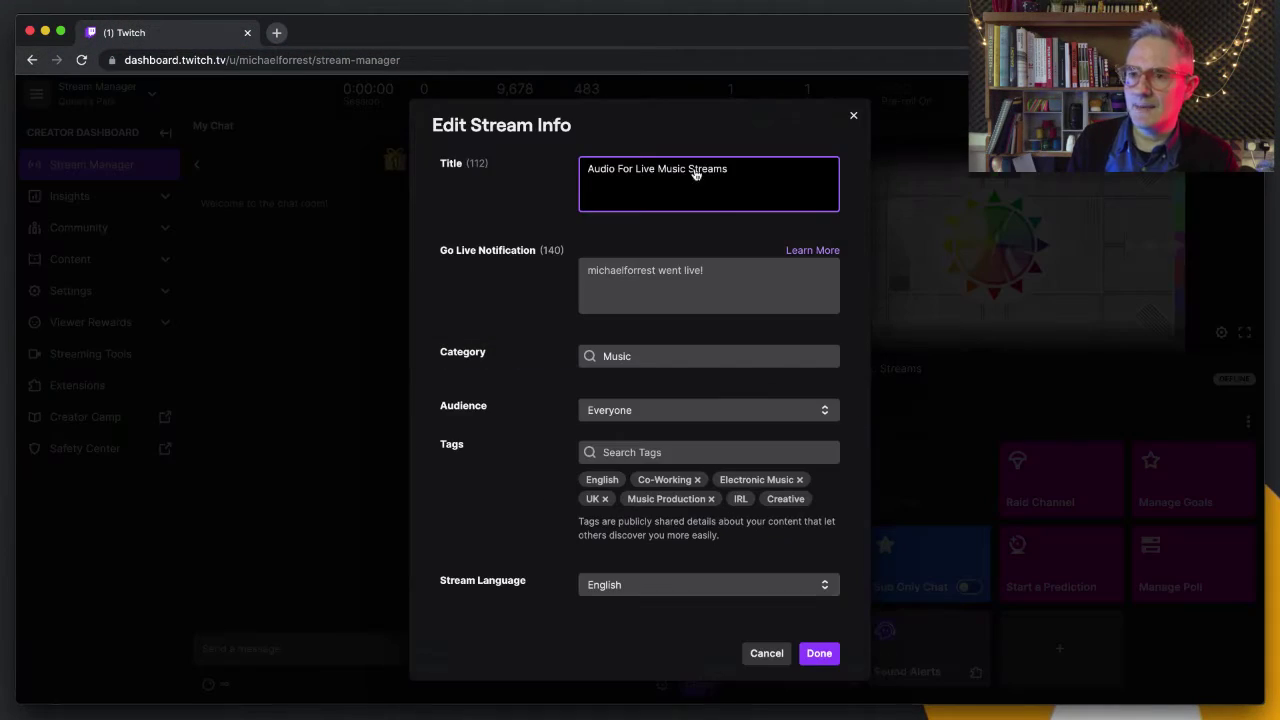
{"action": "left_click_drag", "start_coordinate": [586, 172], "coordinate": [812, 172]}
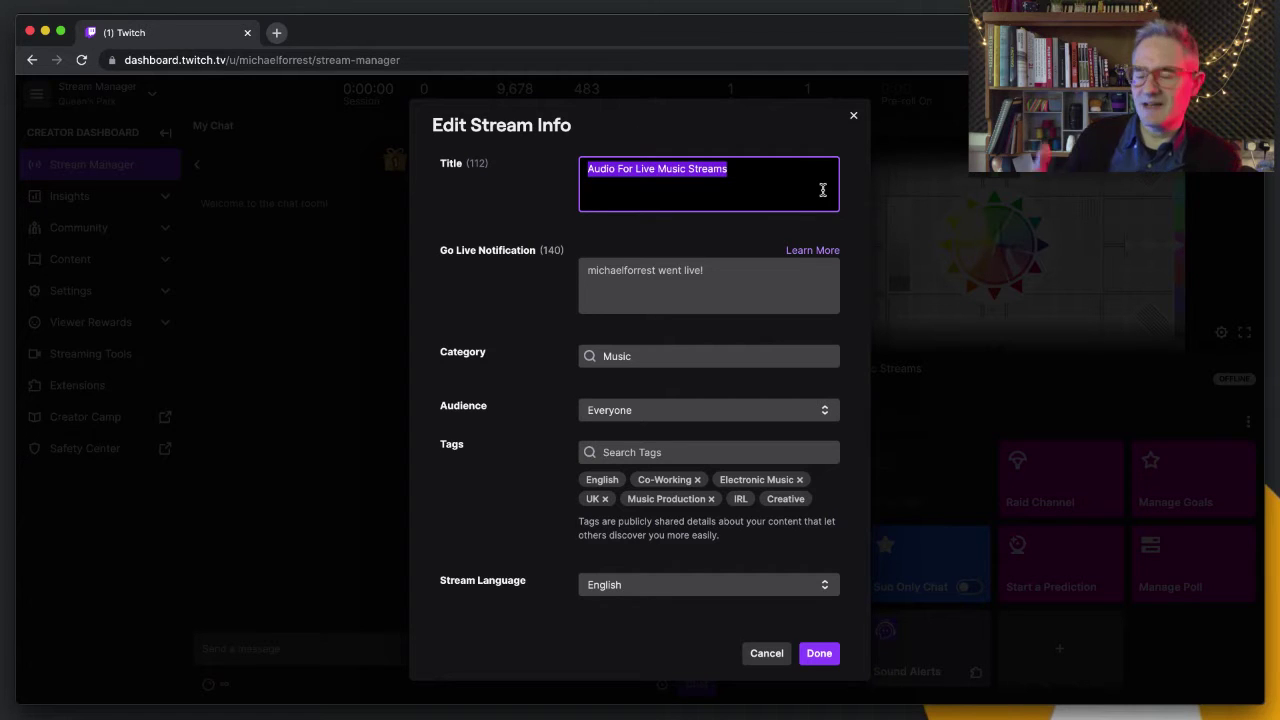
{"action": "left_click", "coordinate": [673, 452]}
{"action": "left_click", "coordinate": [650, 356]}
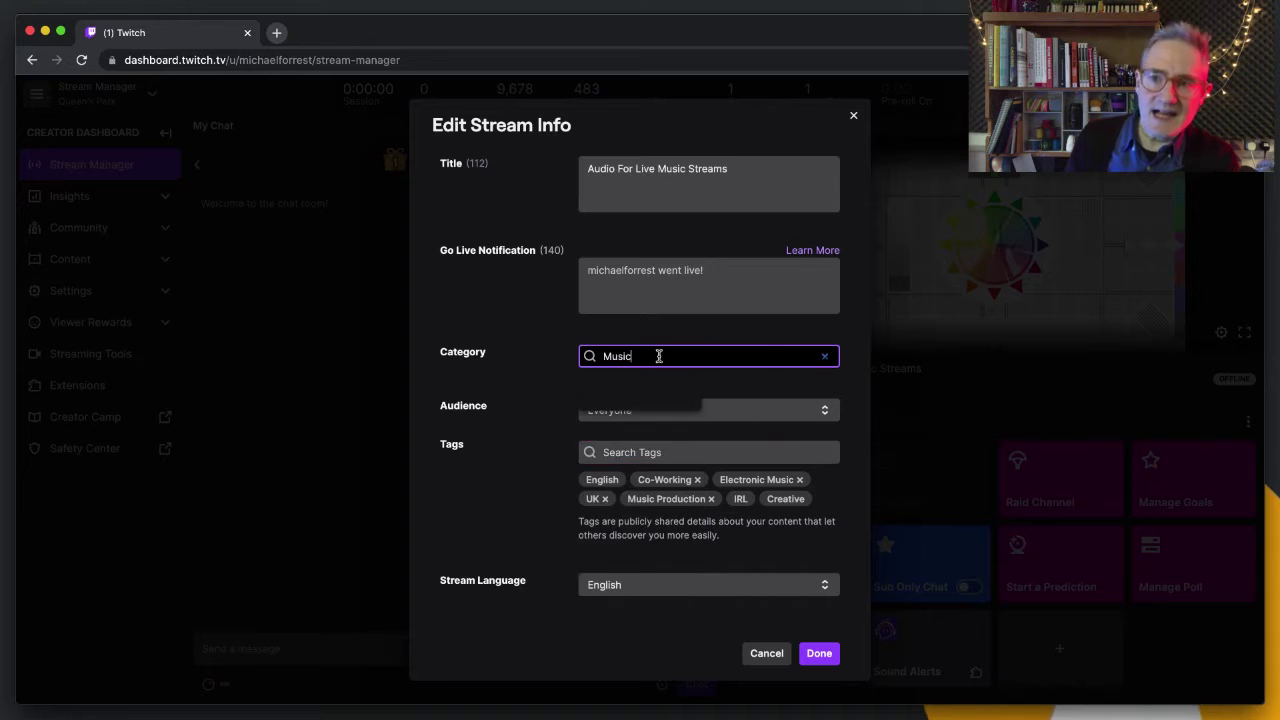
{"action": "left_click", "coordinate": [545, 424]}
{"action": "left_click", "coordinate": [697, 453]}
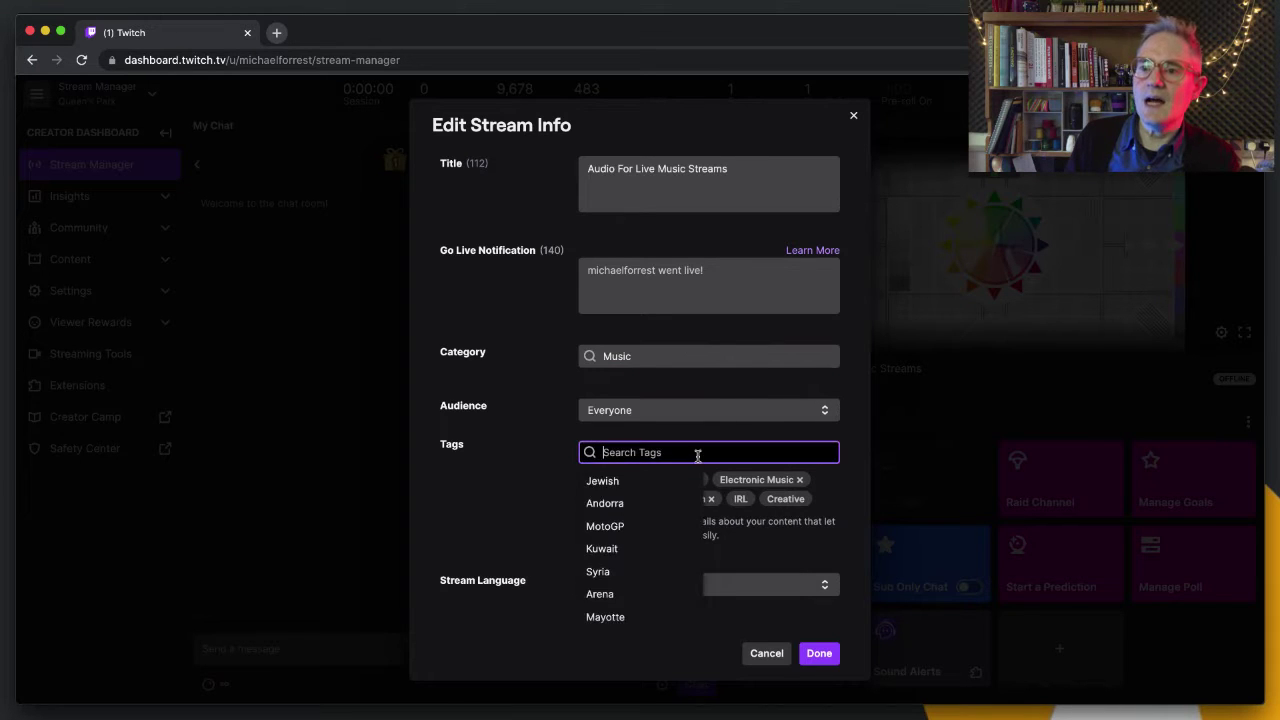
{"action": "left_click", "coordinate": [549, 477]}
{"action": "left_click", "coordinate": [655, 356]}
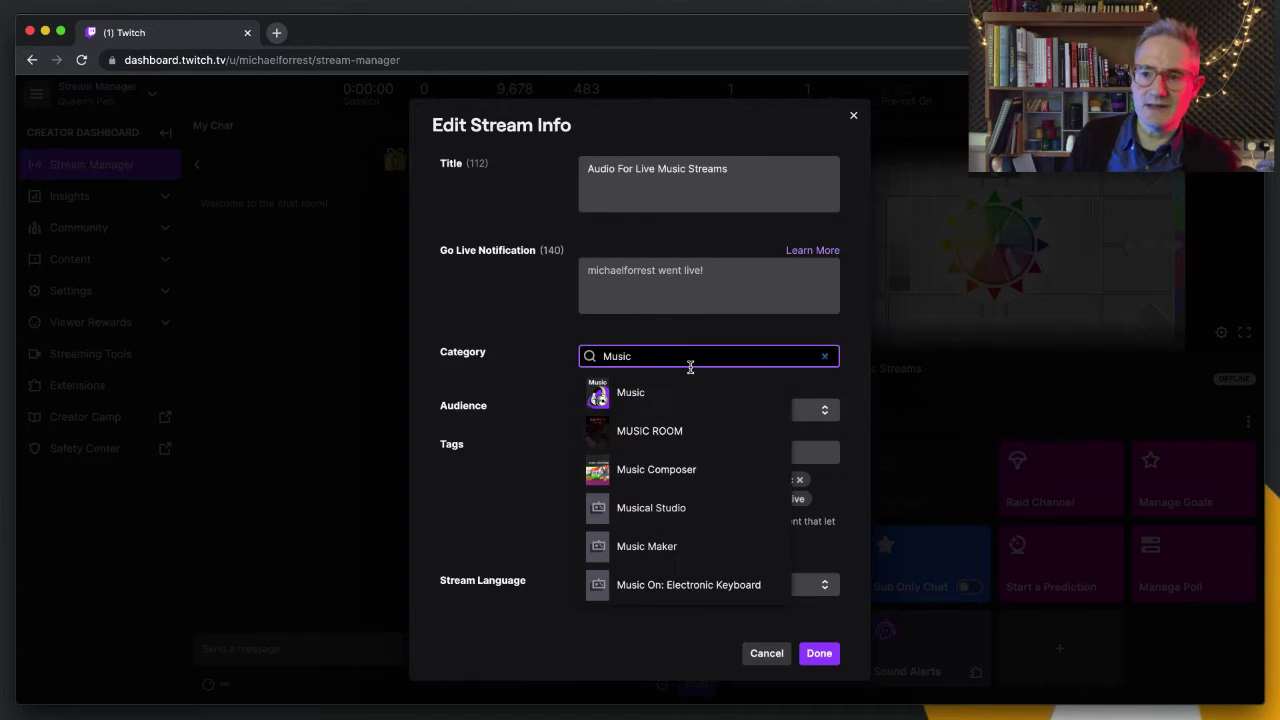
- Clear the Music category, search for a software category, then set it back to Music
{"action": "key", "text": "super+a"}
{"action": "key", "text": "BackSpace"}
{"action": "type", "text": "s"}
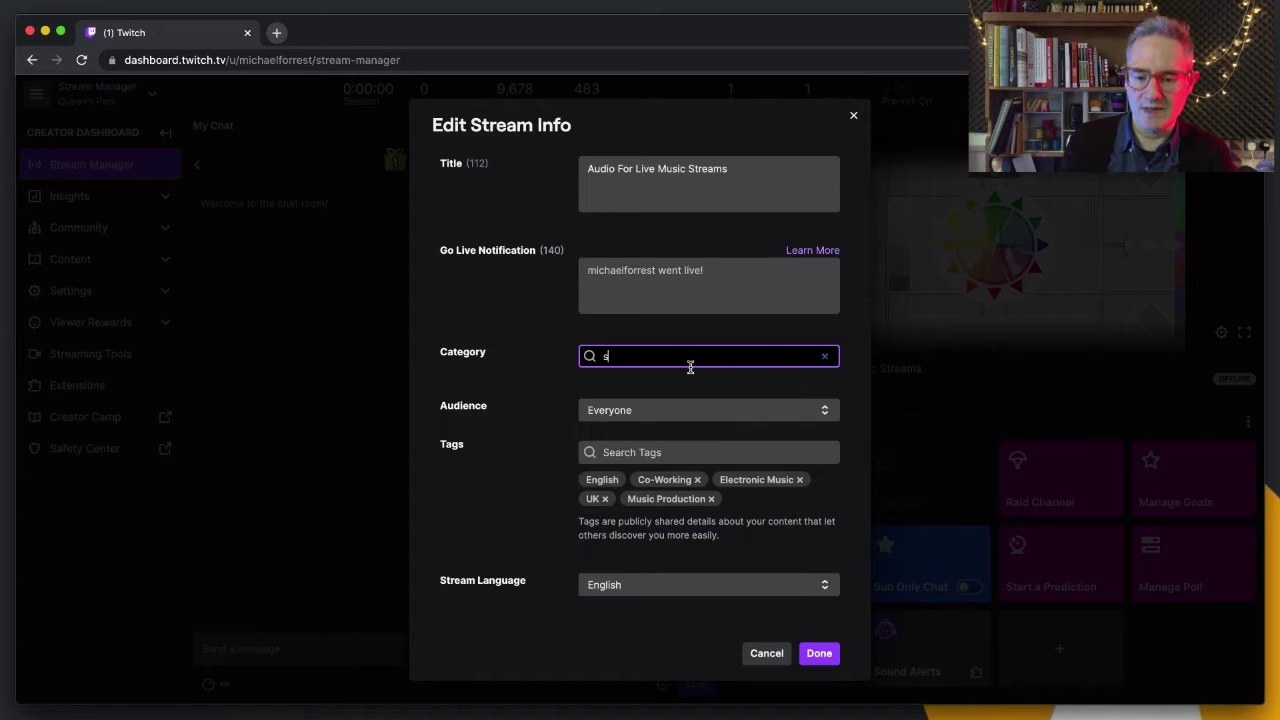
{"action": "type", "text": "oftw"}
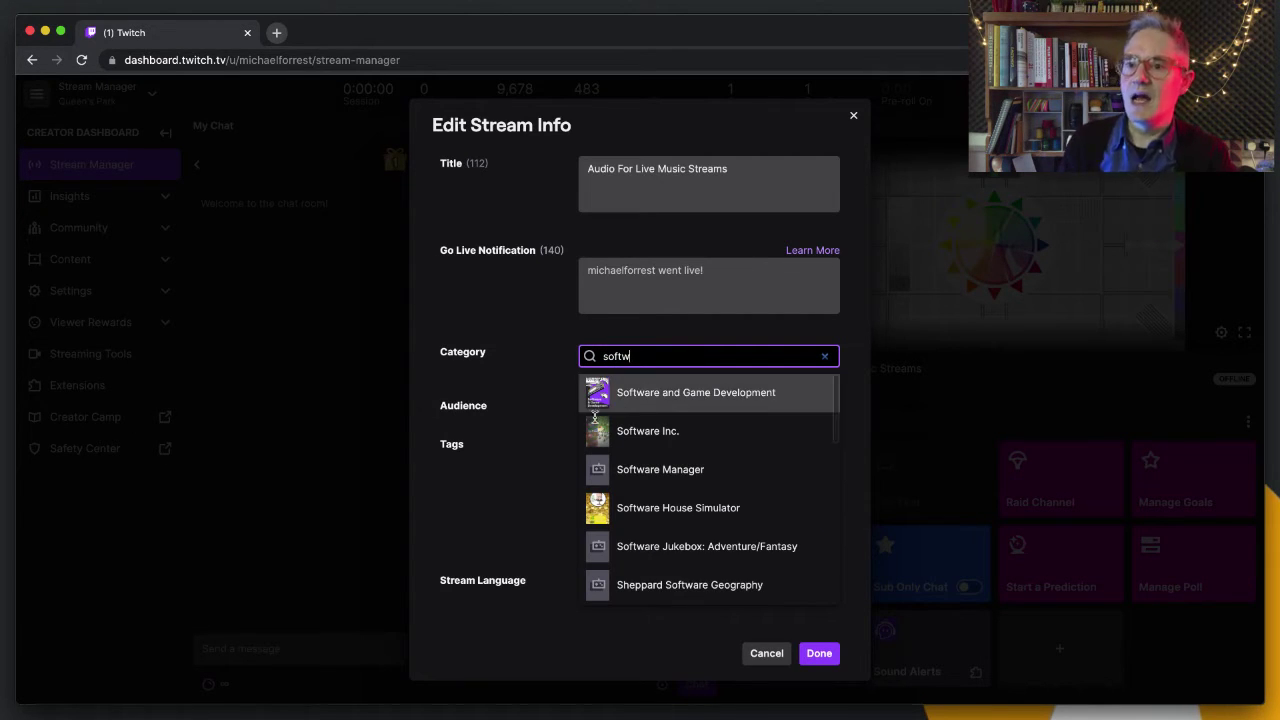
{"action": "left_click", "coordinate": [484, 372]}
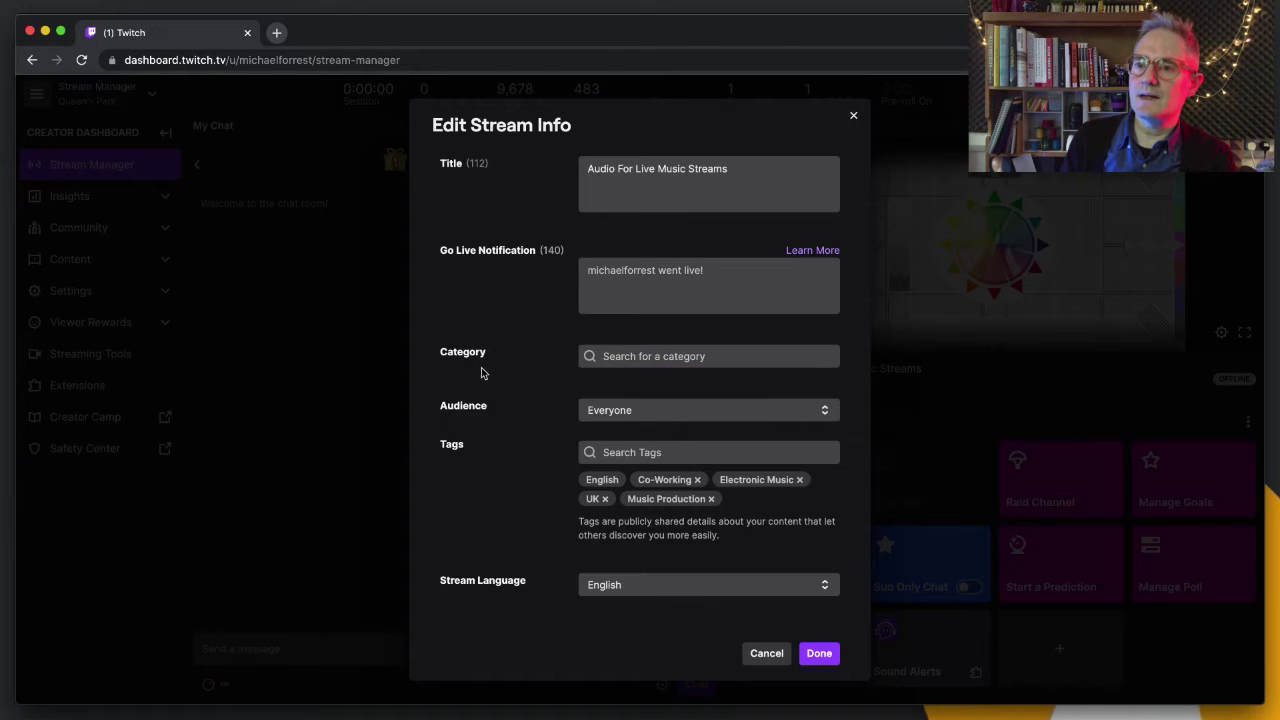
{"action": "left_click", "coordinate": [655, 358]}
{"action": "type", "text": "music"}
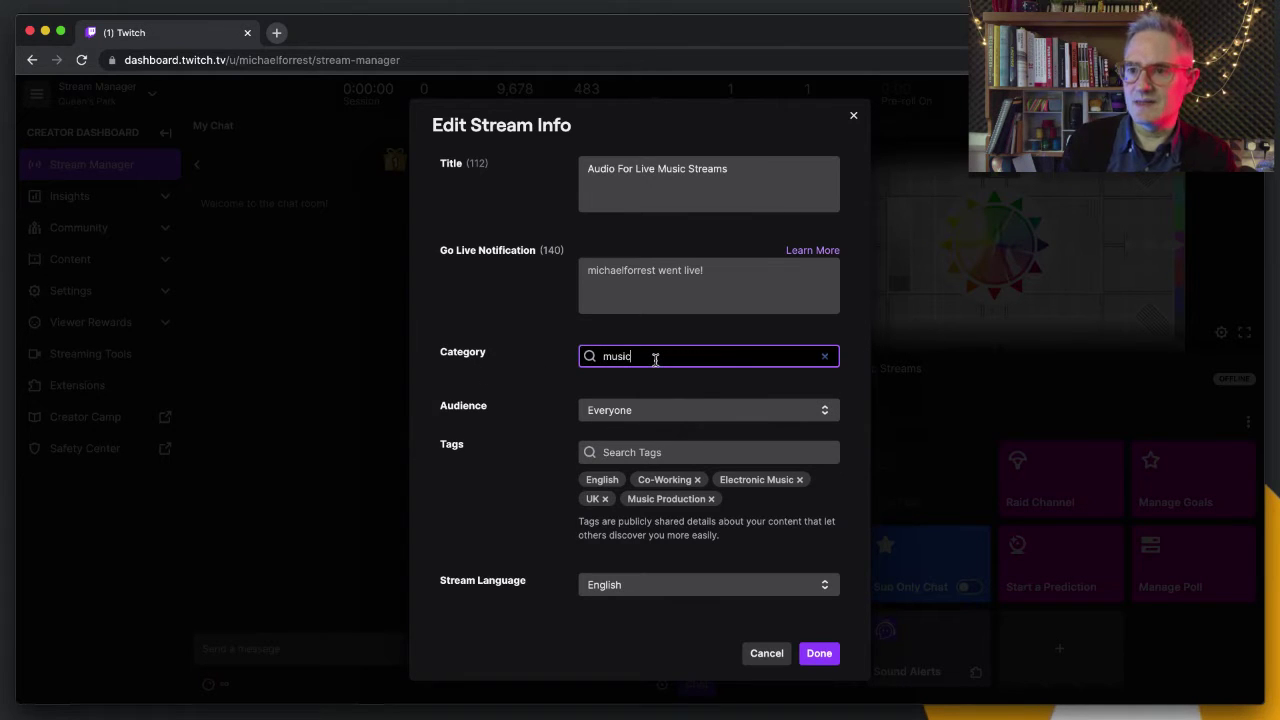
{"action": "key", "text": "Return"}
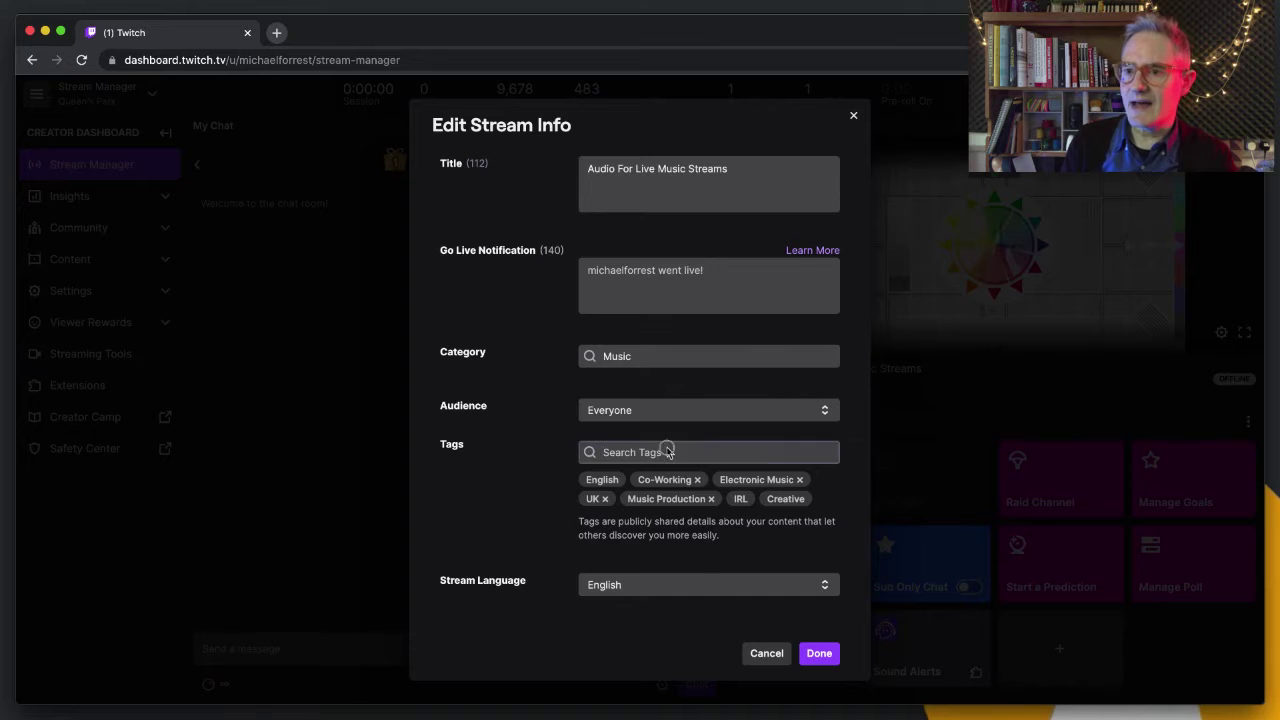
- Add Dance Music as a stream tag and begin searching for another tag
{"action": "left_click", "coordinate": [646, 452]}
{"action": "left_click_drag", "start_coordinate": [752, 166], "coordinate": [505, 175]}
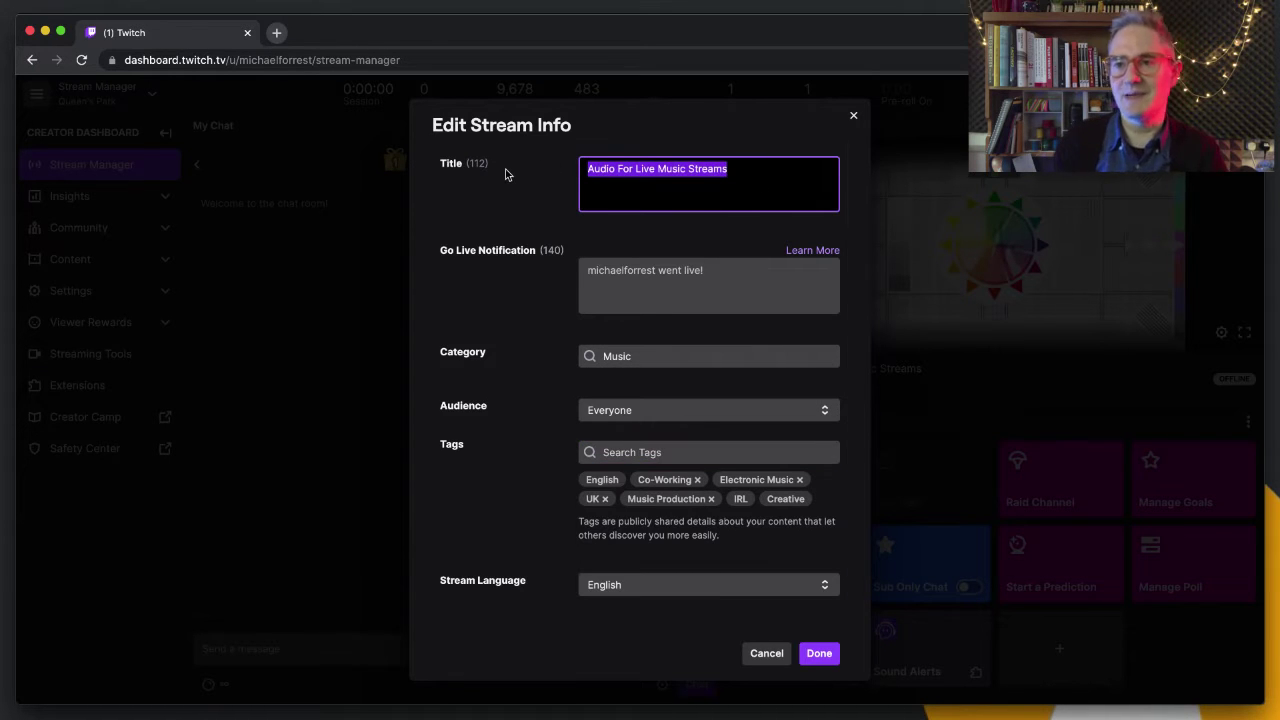
{"action": "left_click", "coordinate": [636, 270]}
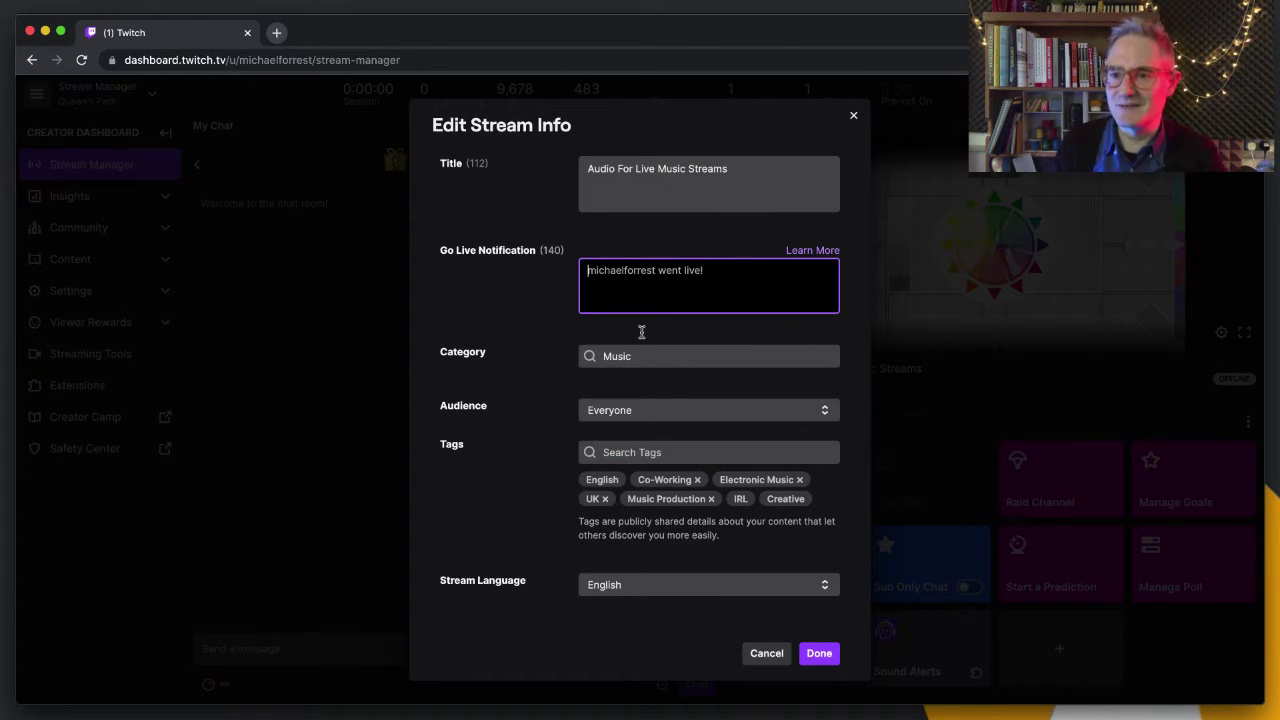
{"action": "left_click", "coordinate": [690, 452]}
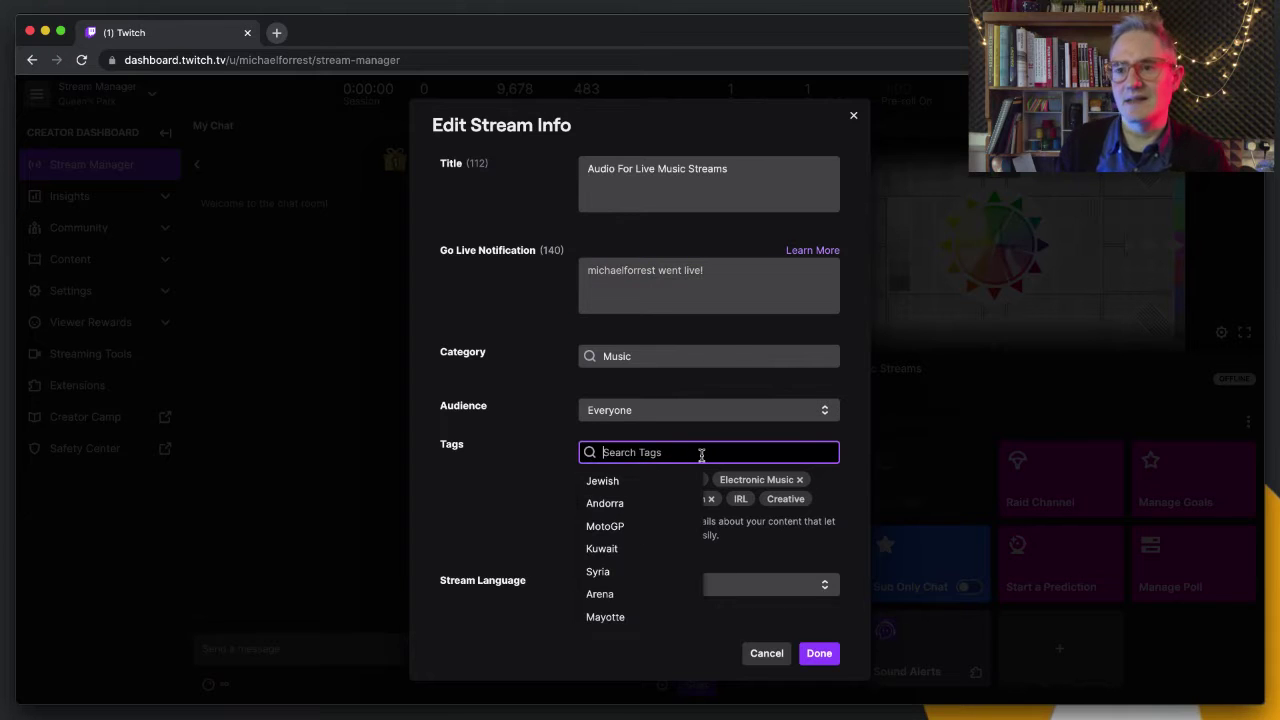
{"action": "type", "text": "el"}
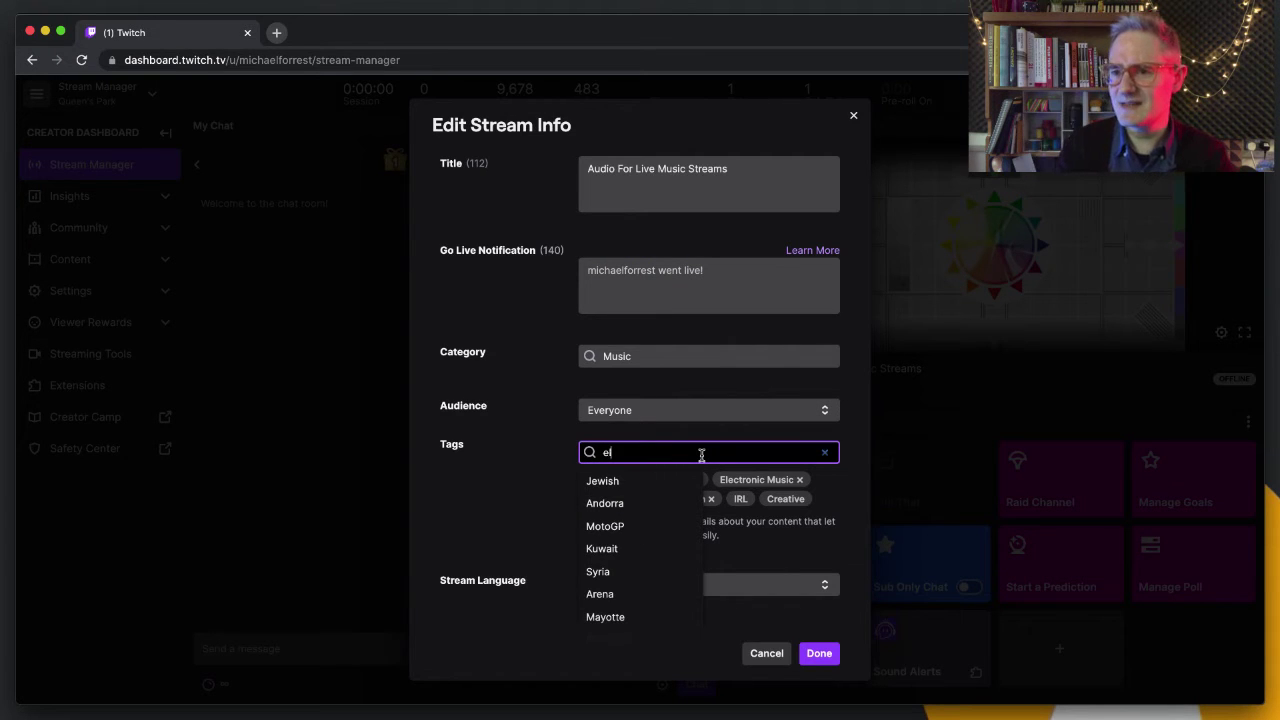
{"action": "type", "text": "xdan"}
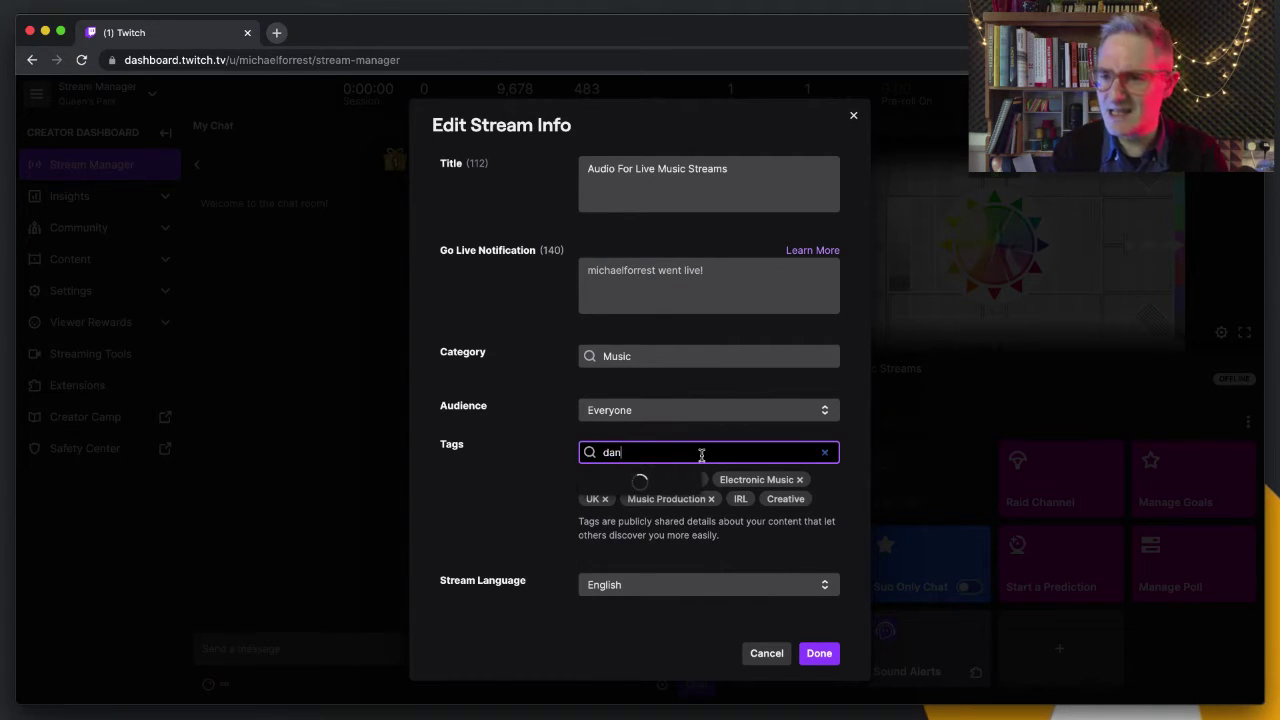
{"action": "type", "text": "ce m"}
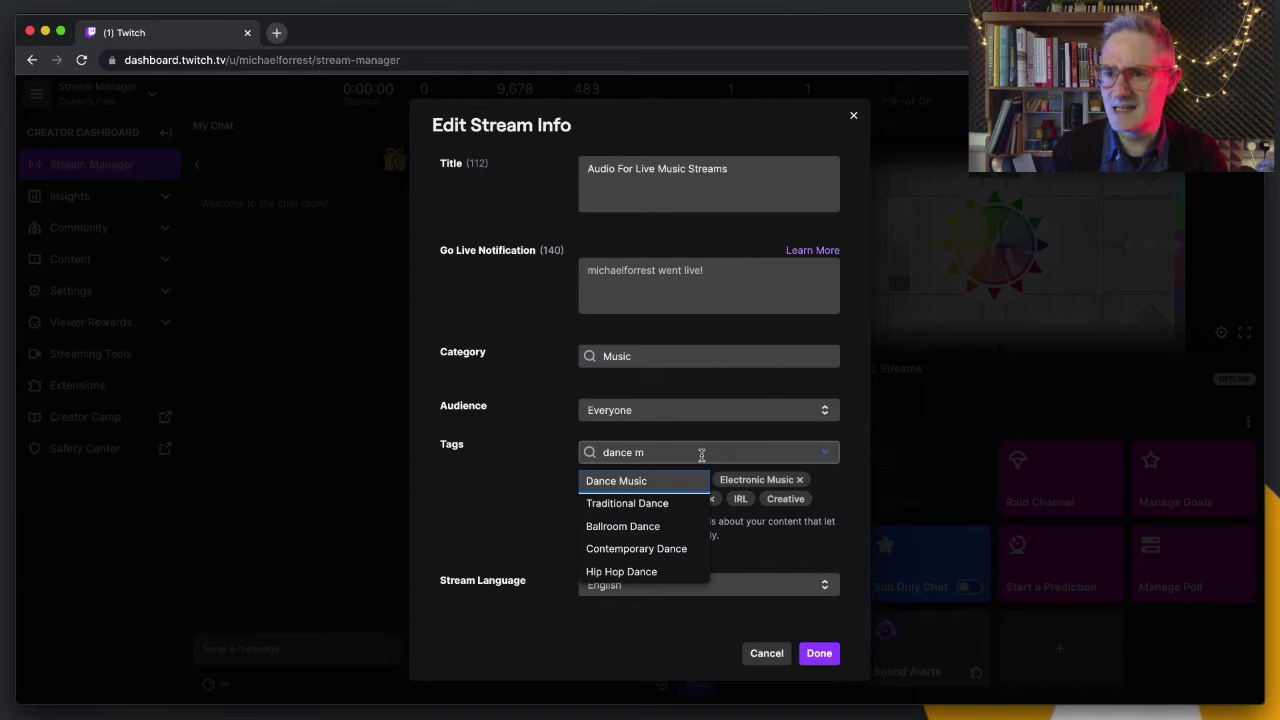
{"action": "key", "text": "Return"}
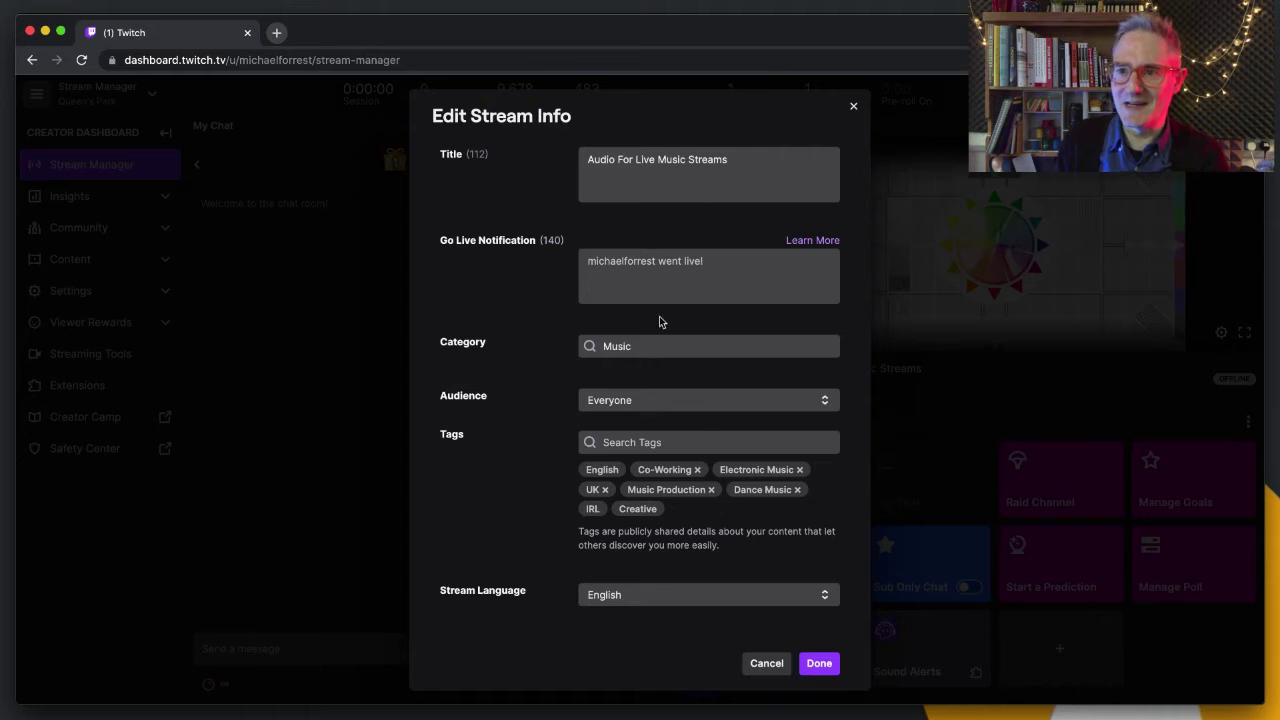
{"action": "left_click", "coordinate": [689, 441]}
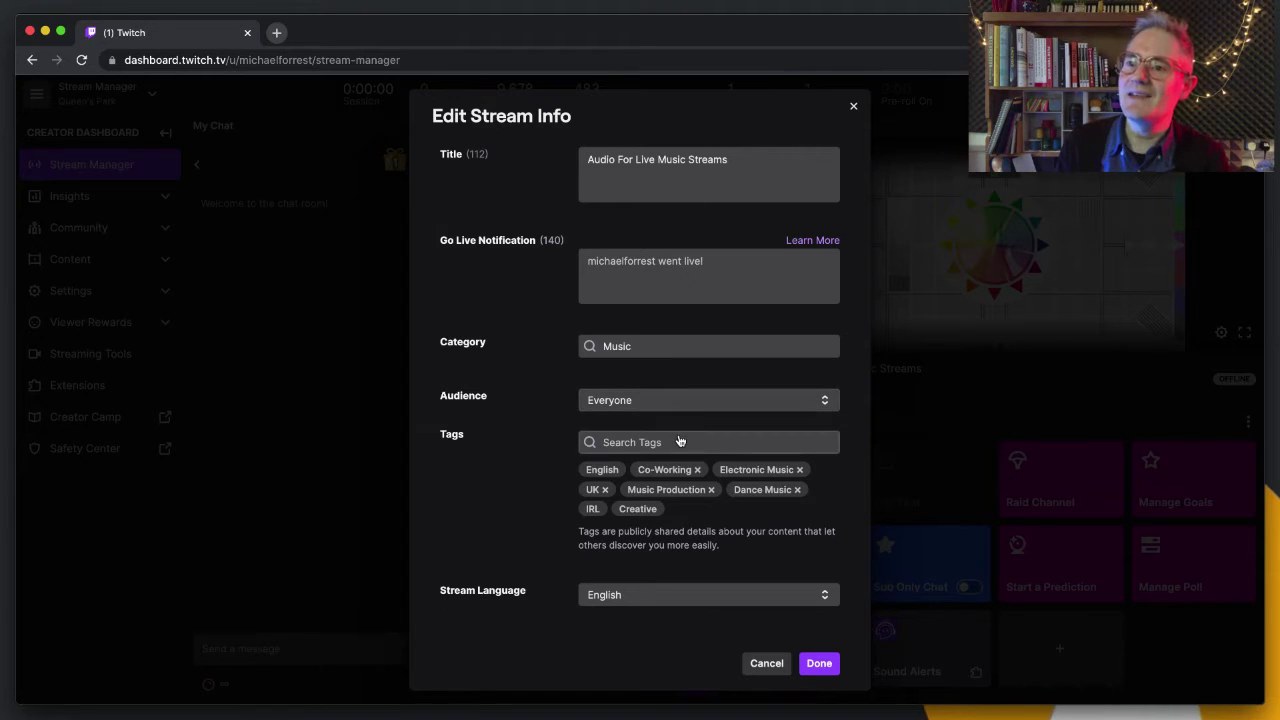
{"action": "type", "text": "tran"}
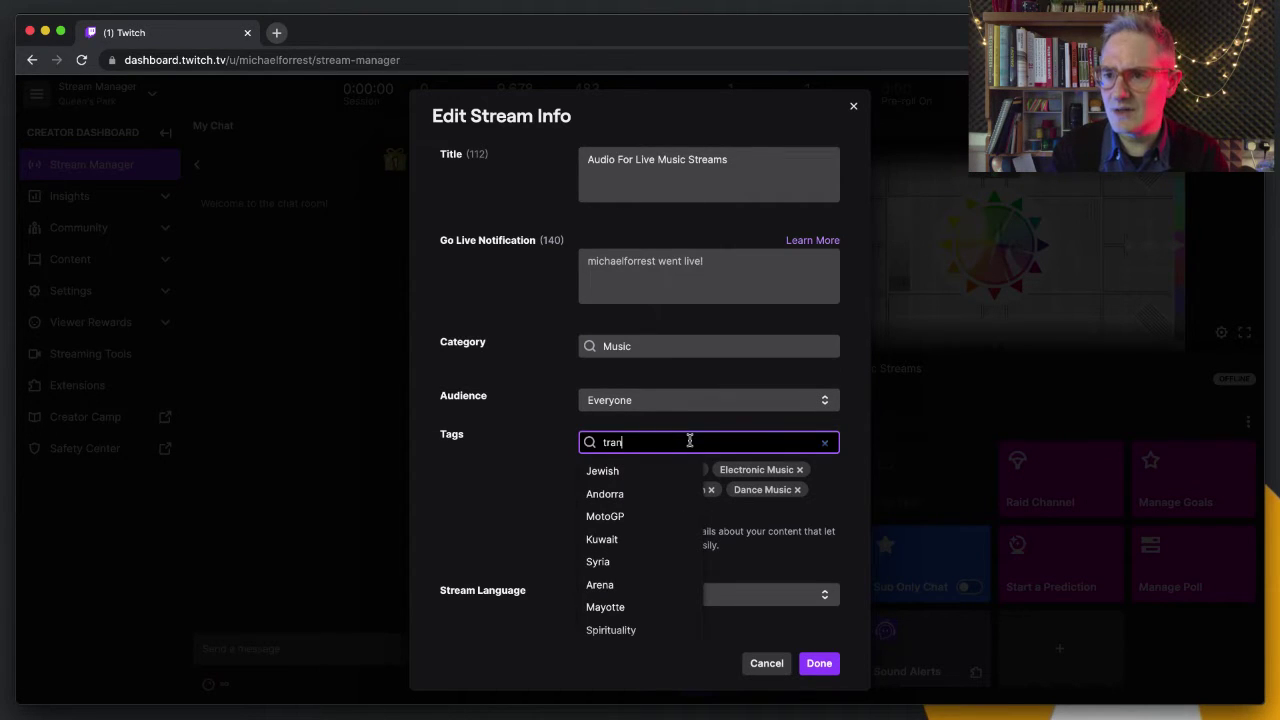
- Close the stream info editor, discarding all the changes
{"action": "key", "text": "Escape"}
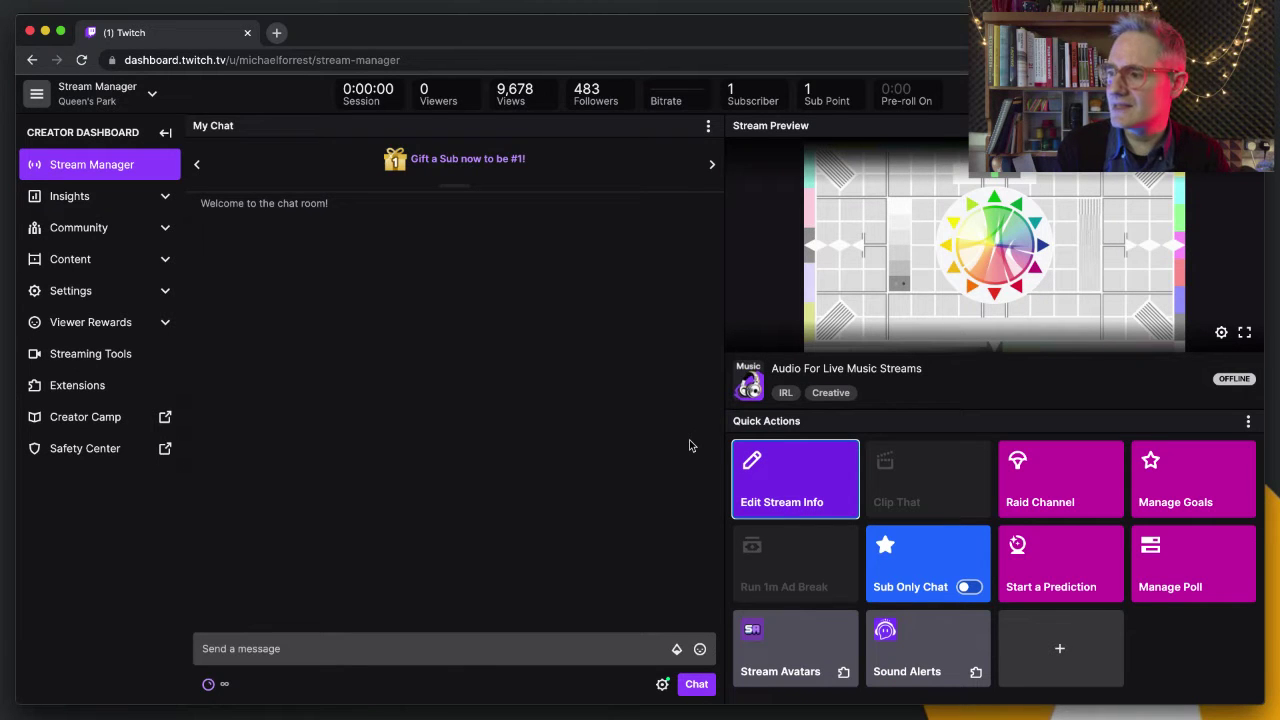
{"action": "left_click", "coordinate": [790, 458]}
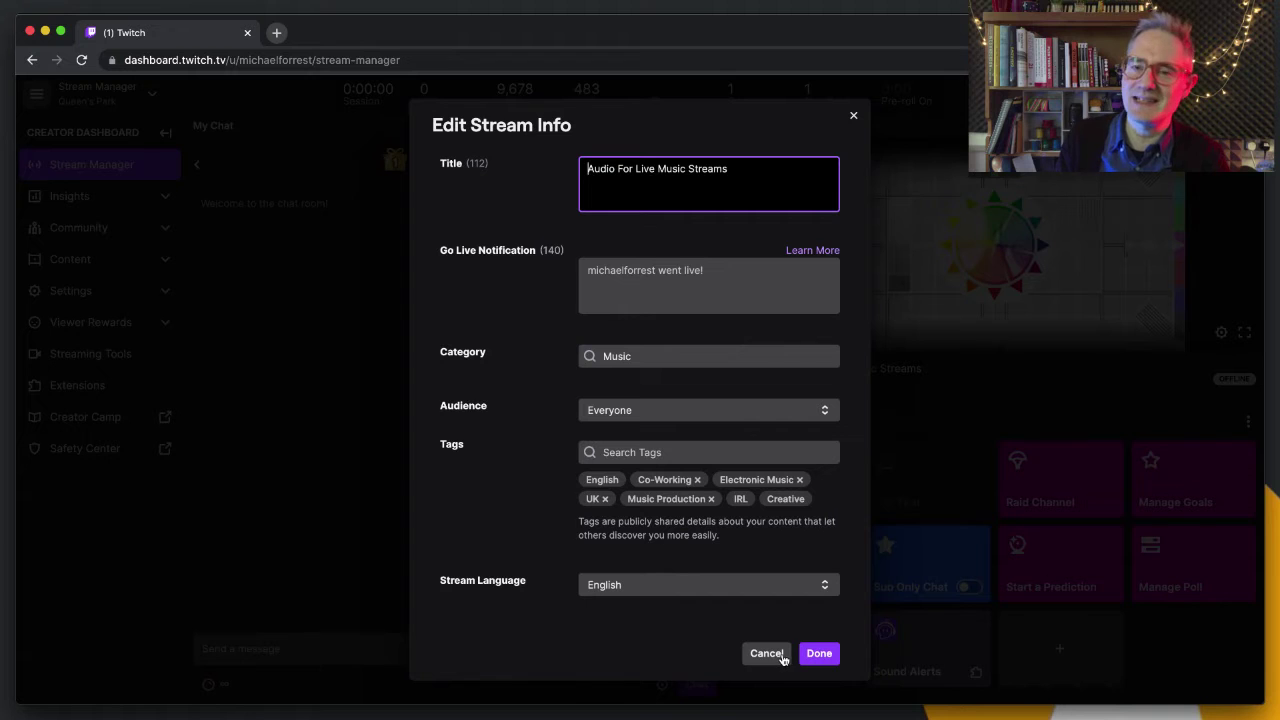
{"action": "left_click", "coordinate": [767, 653]}
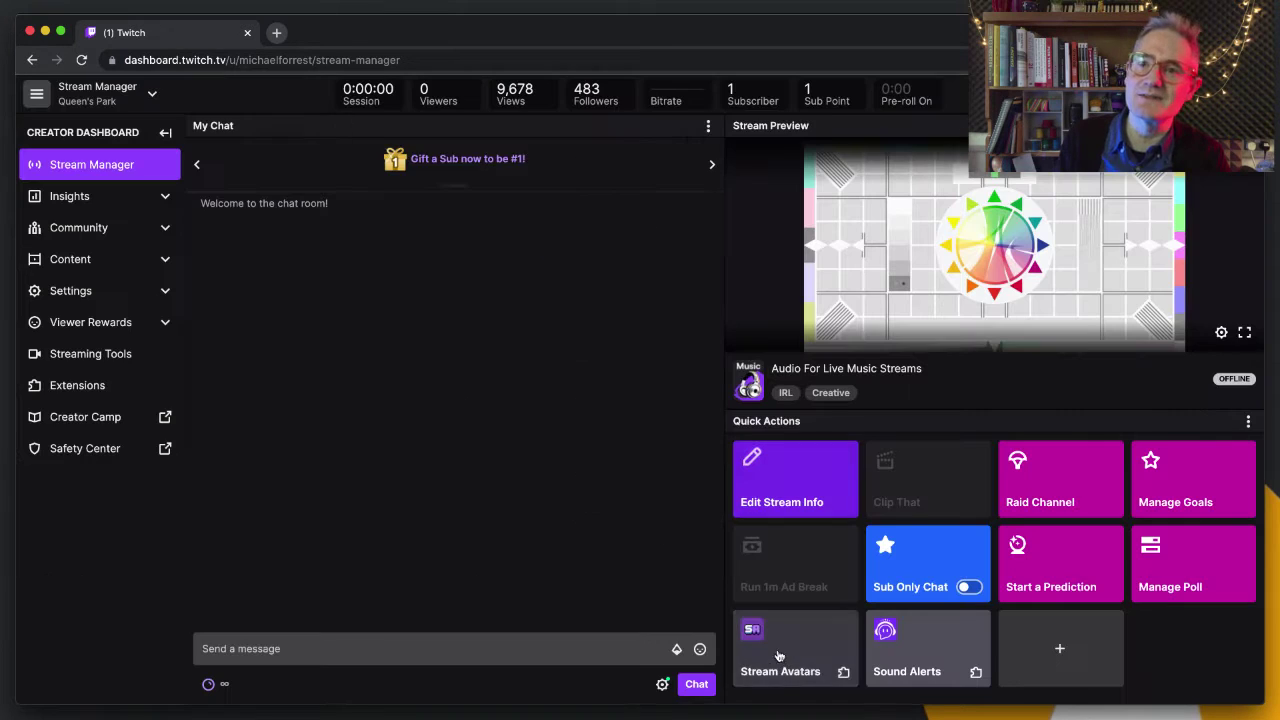
- Load squares.tv/twitch in a new tab and open the Stream Profile Manager
{"action": "left_click", "coordinate": [277, 36]}
{"action": "type", "text": "square"}
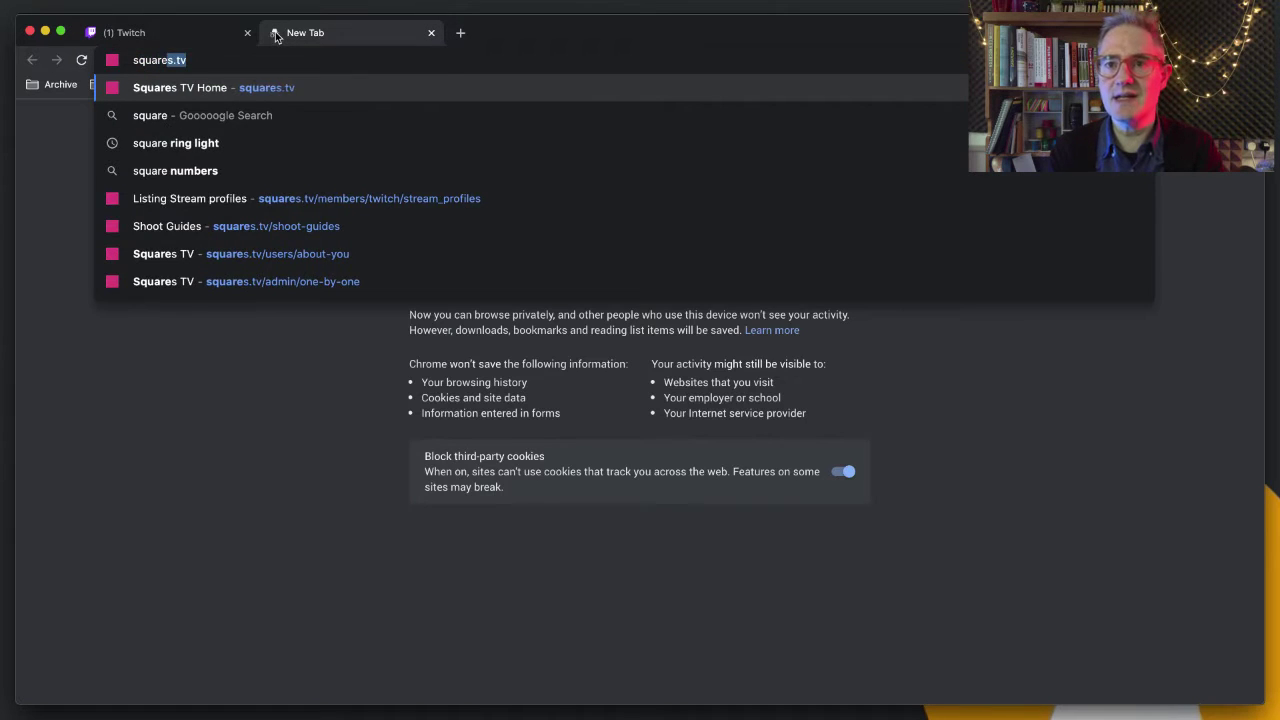
{"action": "type", "text": "s.tv/twitch"}
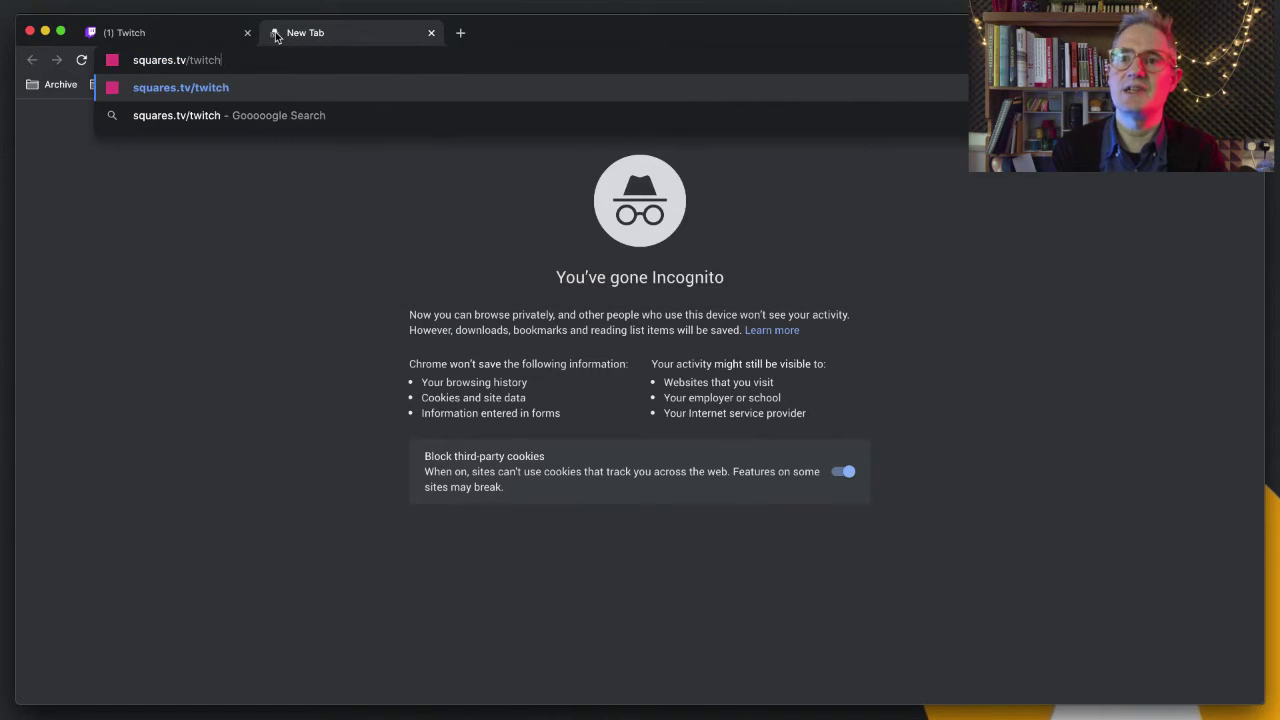
{"action": "key", "text": "Return"}
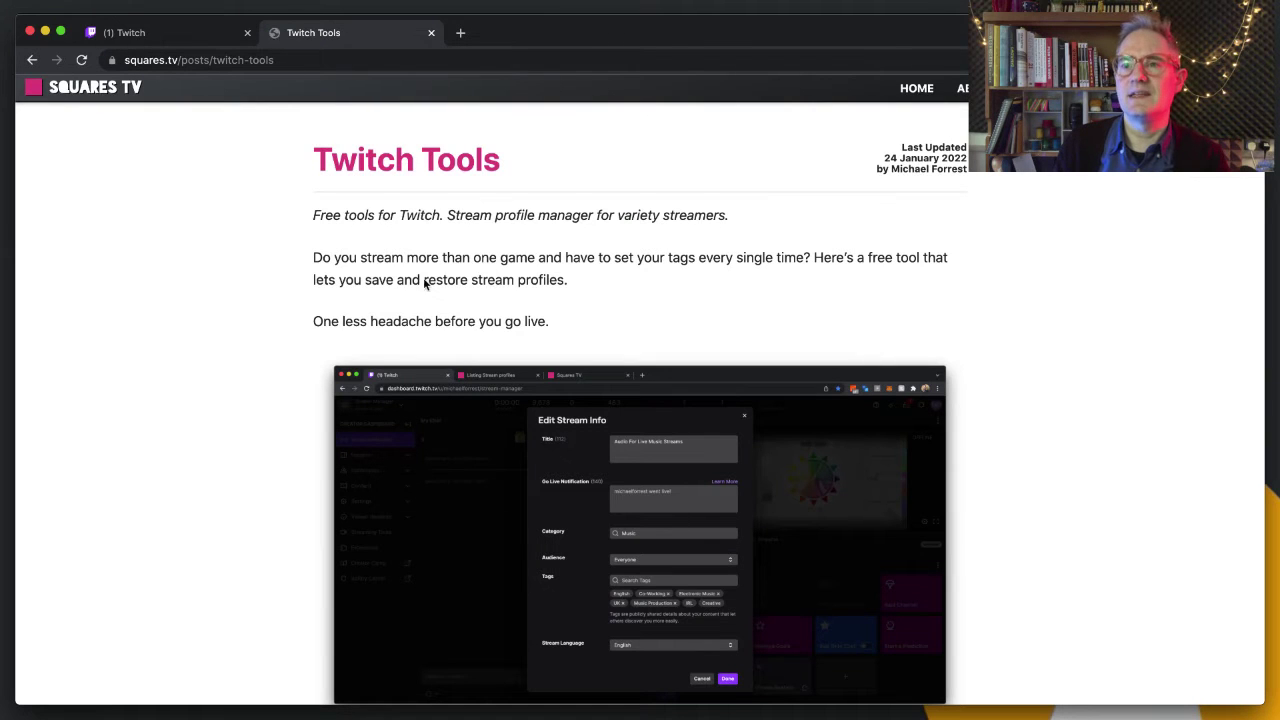
{"action": "scroll", "coordinate": [1012, 376], "scroll_direction": "down", "scroll_amount": 3}
{"action": "scroll", "coordinate": [663, 571], "scroll_direction": "down", "scroll_amount": 2}
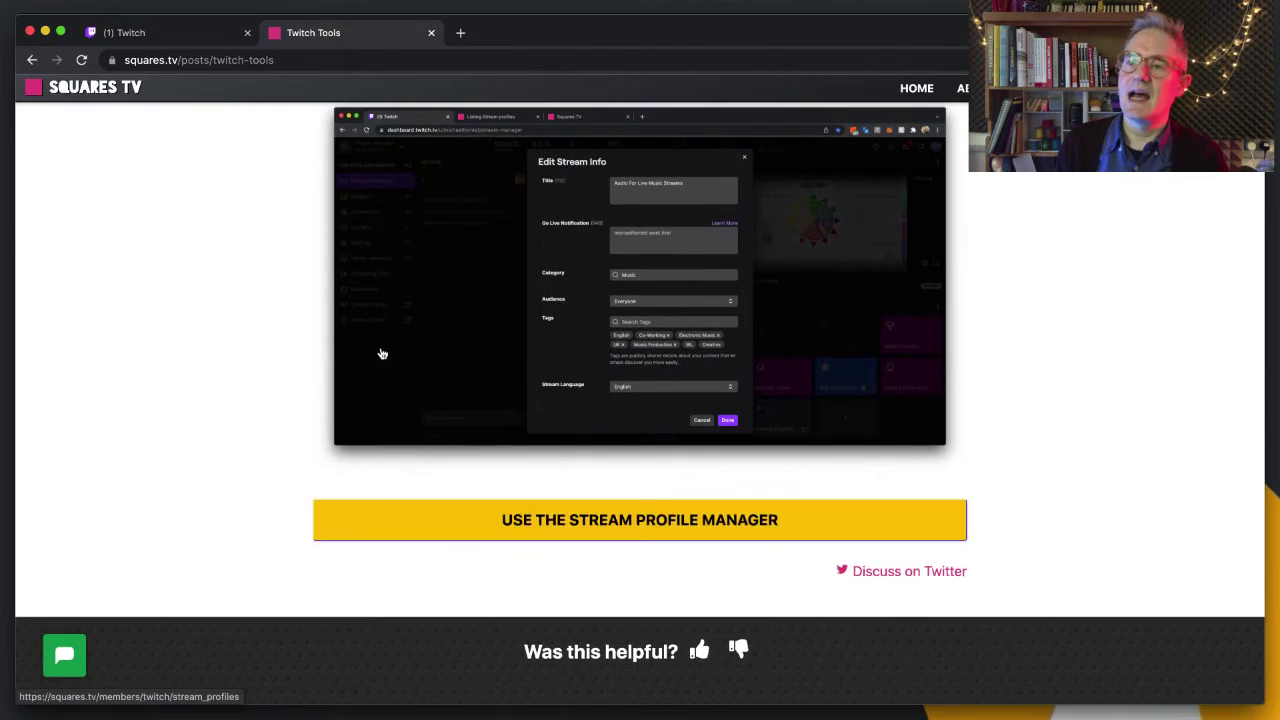
{"action": "left_click", "coordinate": [617, 532]}
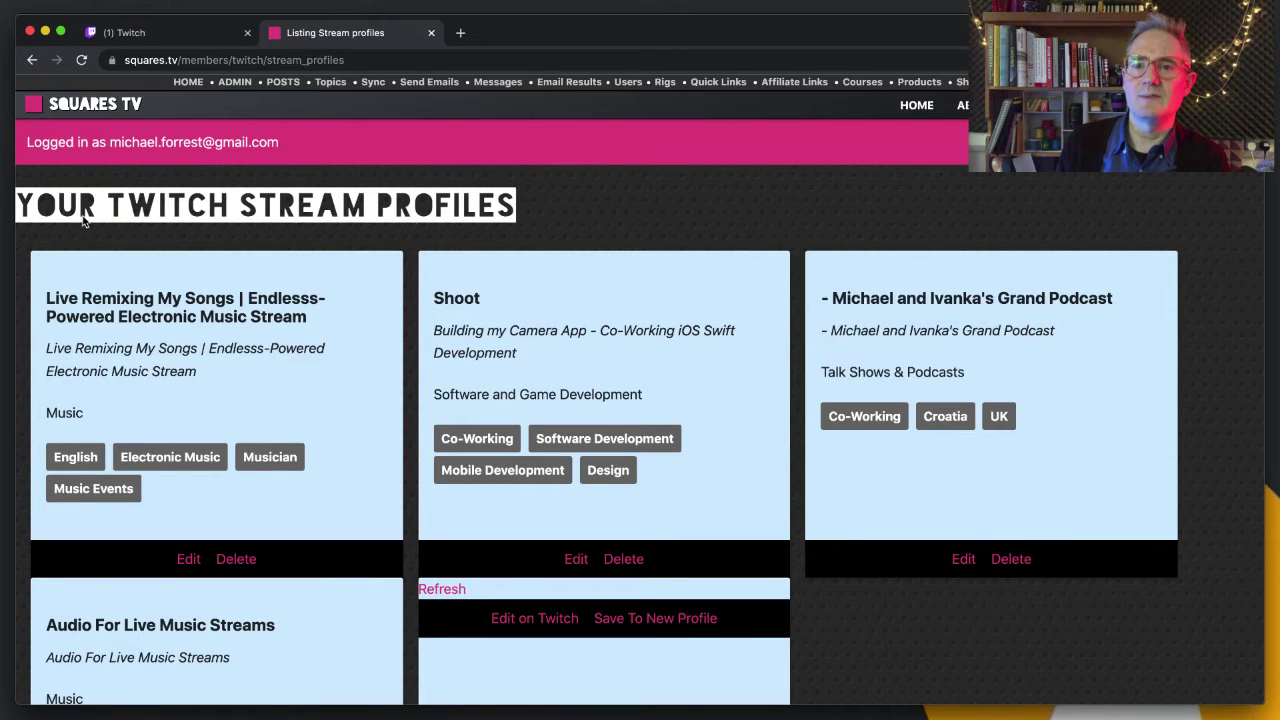
- Delete the Audio For Live Music Streams profile and confirm the deletion
{"action": "scroll", "coordinate": [799, 383], "scroll_direction": "down", "scroll_amount": 4}
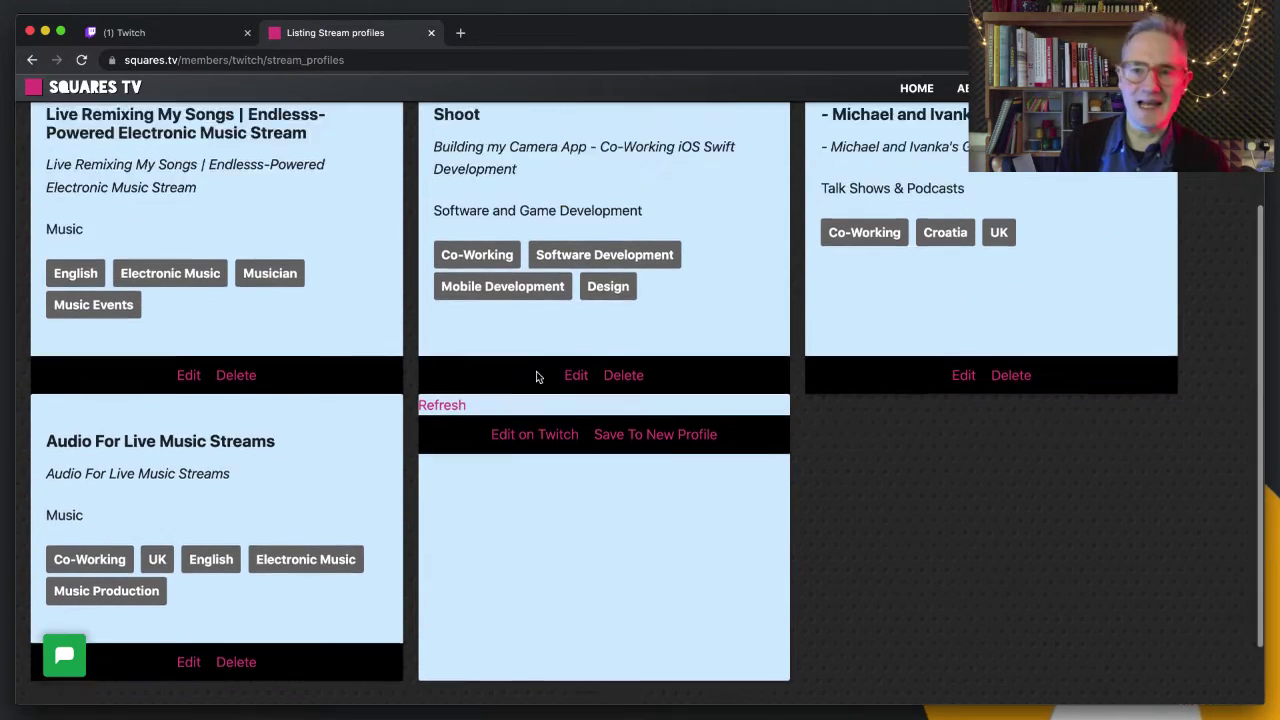
{"action": "scroll", "coordinate": [530, 360], "scroll_direction": "up", "scroll_amount": 4}
{"action": "scroll", "coordinate": [941, 467], "scroll_direction": "down", "scroll_amount": 2}
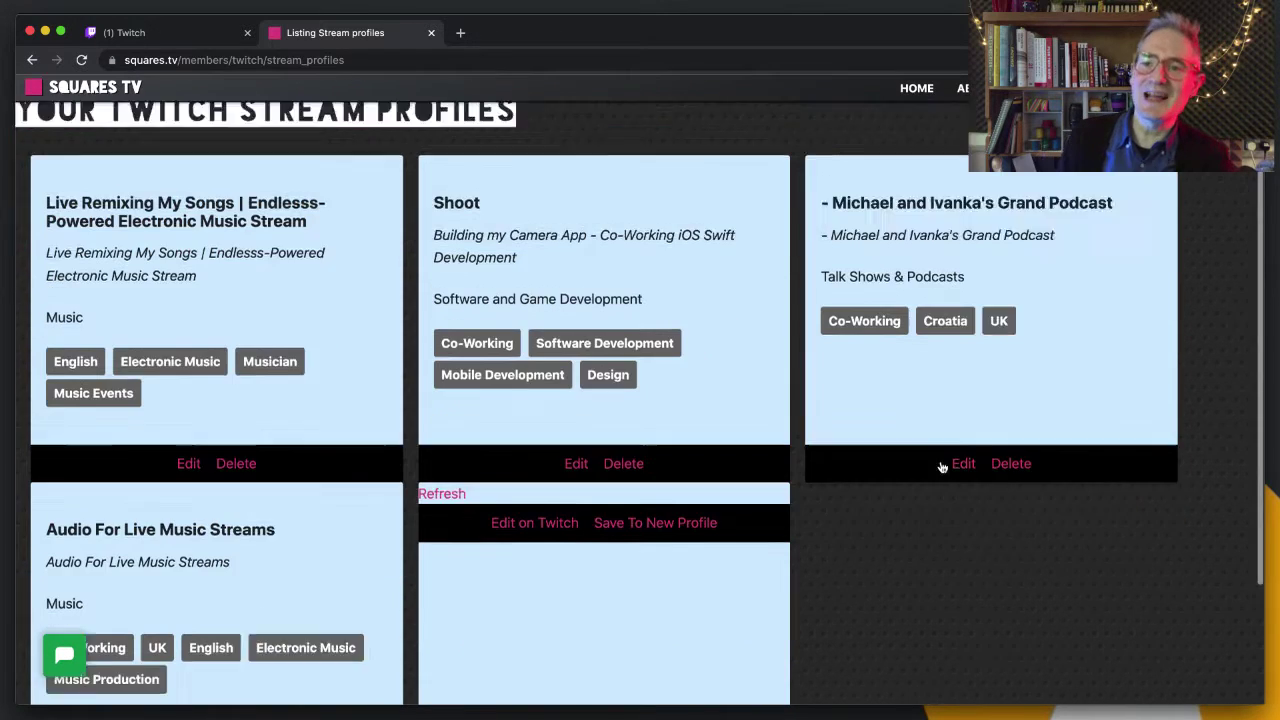
{"action": "scroll", "coordinate": [941, 467], "scroll_direction": "down", "scroll_amount": 2}
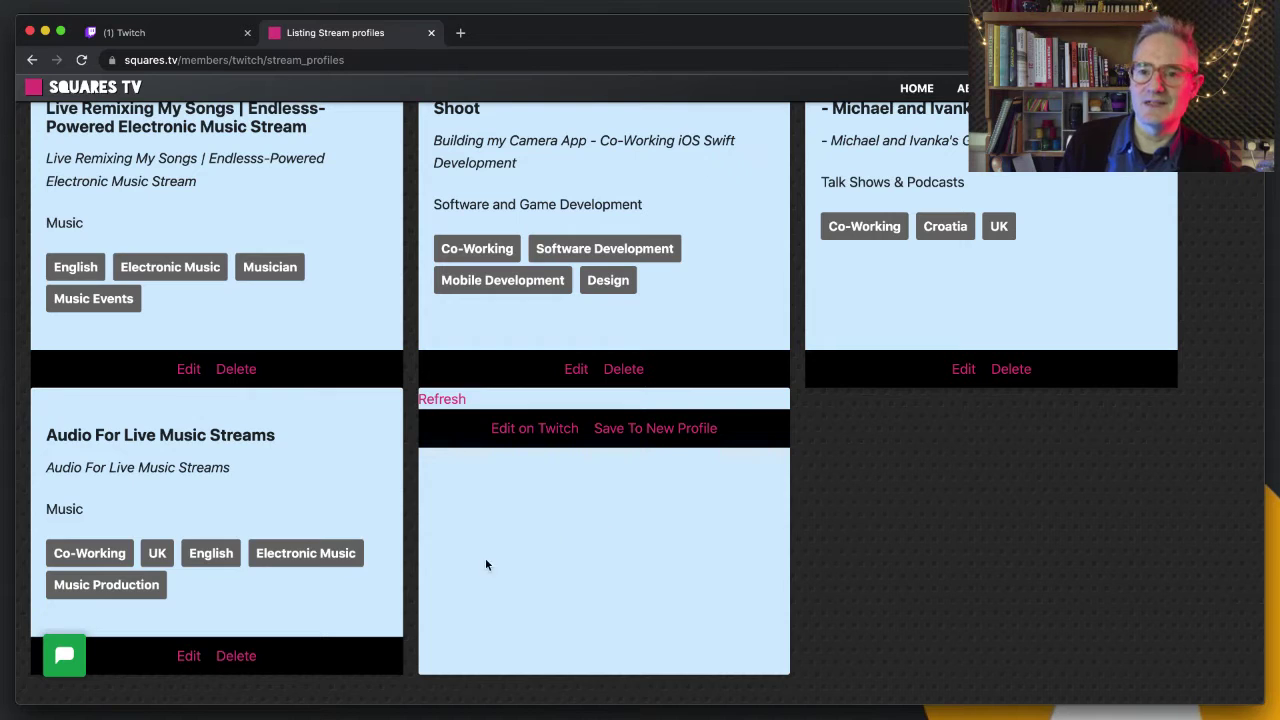
{"action": "left_click", "coordinate": [236, 655]}
{"action": "left_click", "coordinate": [772, 147]}
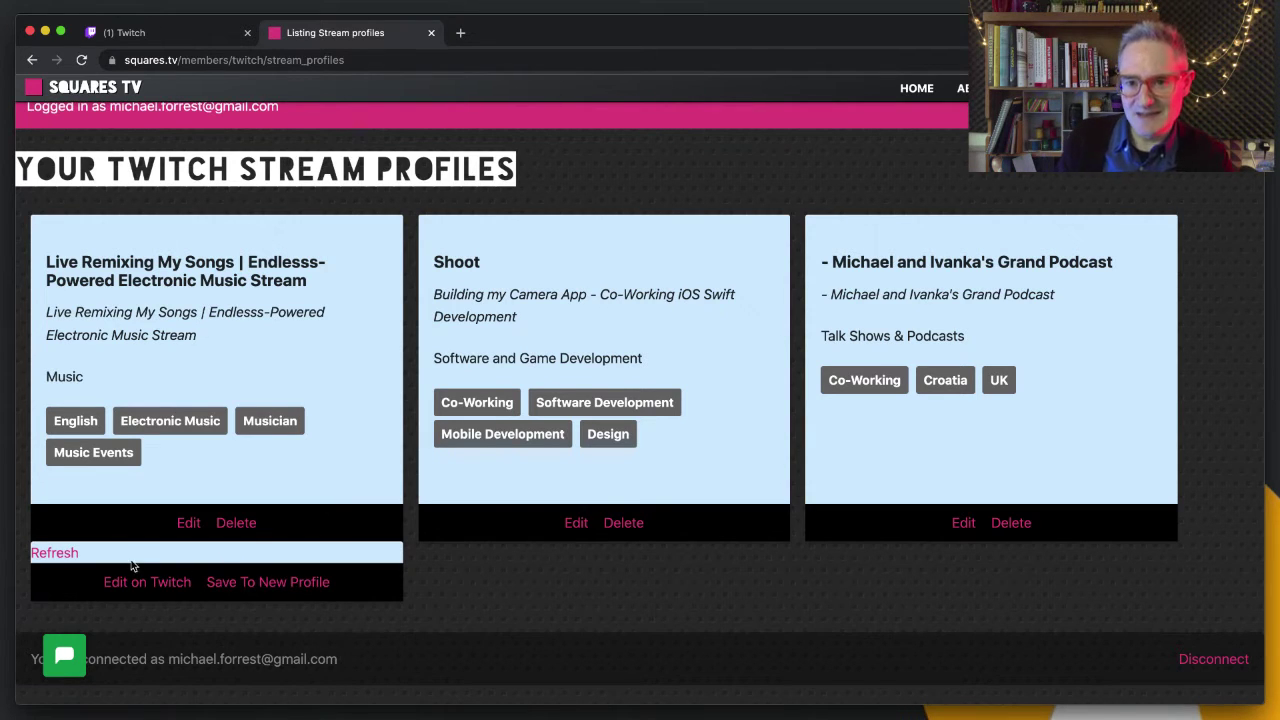
- Refresh the current stream card from Twitch and bring up the Twitch dashboard
{"action": "left_click", "coordinate": [55, 553]}
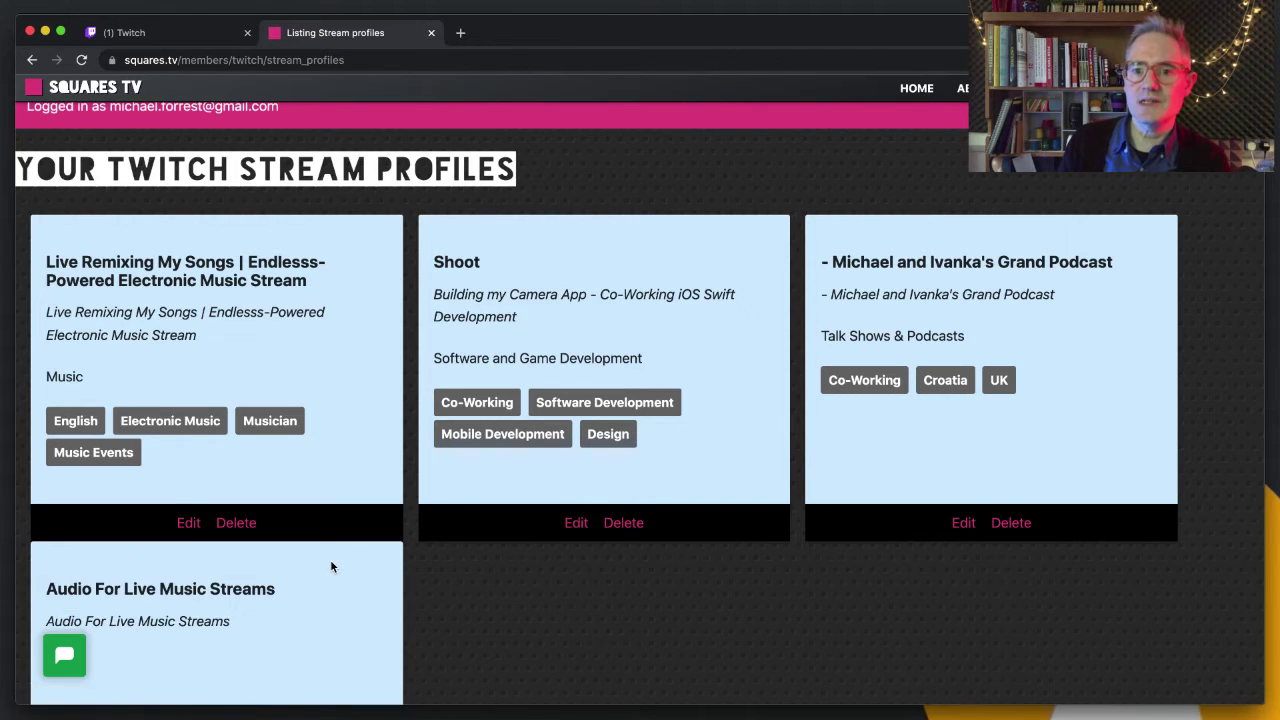
{"action": "scroll", "coordinate": [426, 575], "scroll_direction": "down", "scroll_amount": 2}
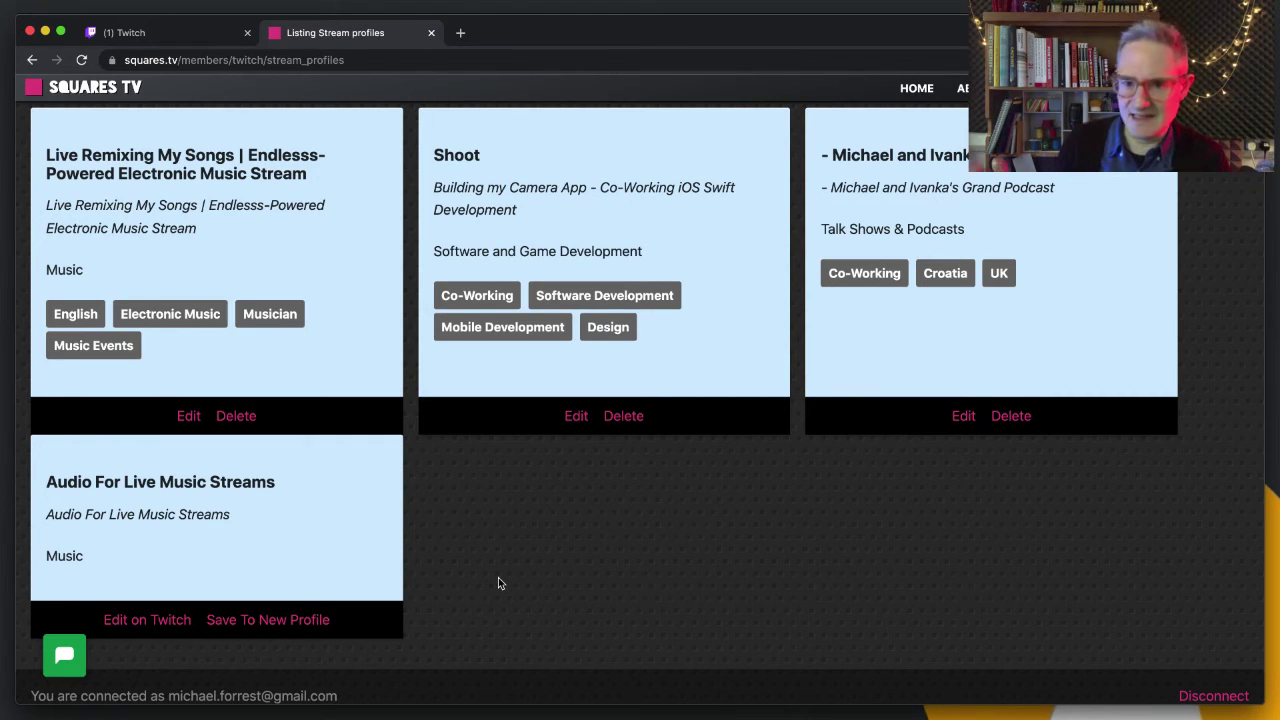
{"action": "left_click_drag", "start_coordinate": [237, 586], "coordinate": [807, 362]}
- Replace the Twitch stream title with 'Do a demo of my stream profile manager', save, and return to Squares TV
{"action": "left_click", "coordinate": [798, 478]}
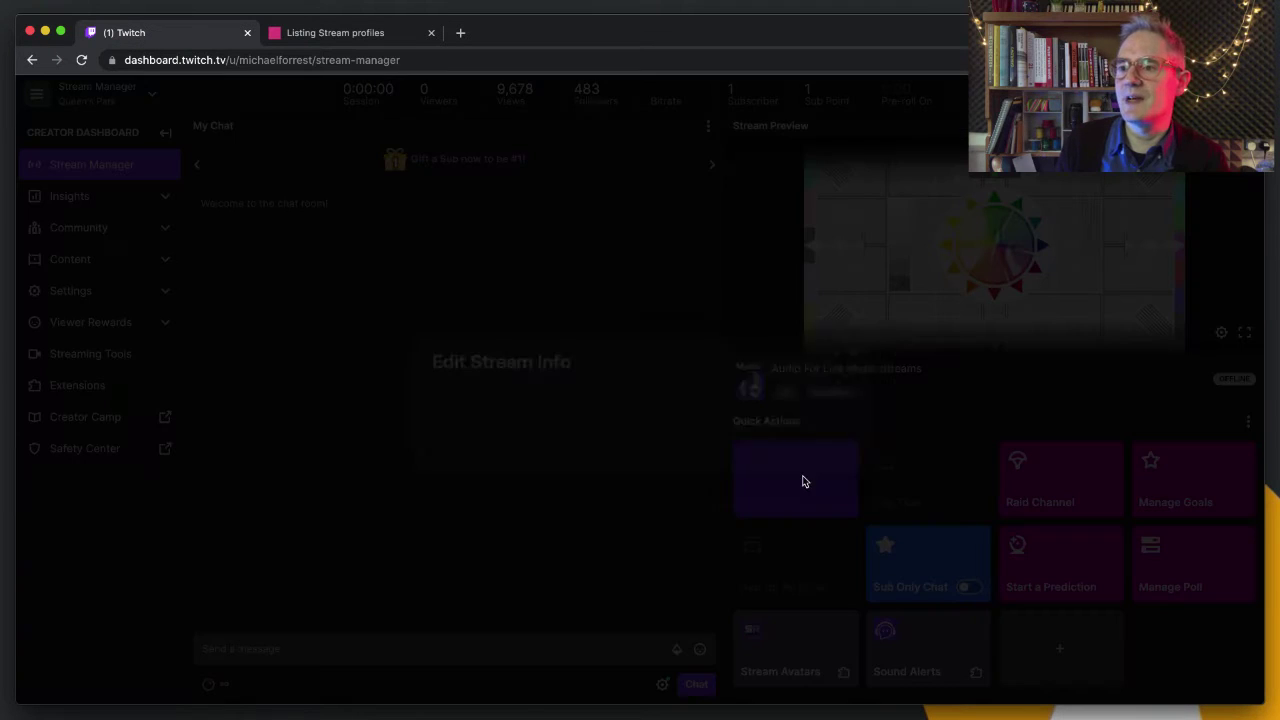
{"action": "left_click_drag", "start_coordinate": [733, 160], "coordinate": [527, 132]}
{"action": "type", "text": "Do a demo of this"}
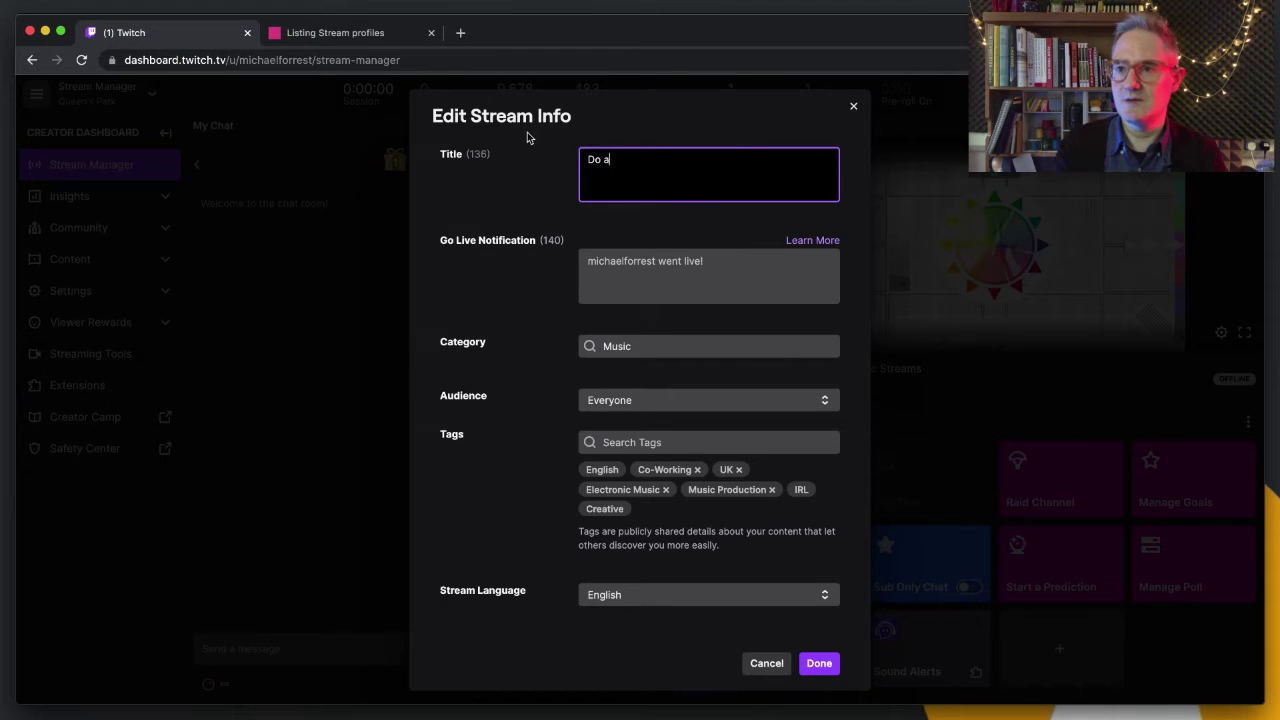
{"action": "key", "text": "BackSpace"}
{"action": "key", "text": "BackSpace"}
{"action": "key", "text": "BackSpace"}
{"action": "key", "text": "BackSpace"}
{"action": "key", "text": "BackSpace"}
{"action": "type", "text": "my stream man"}
{"action": "key", "text": "BackSpace"}
{"action": "key", "text": "BackSpace"}
{"action": "key", "text": "BackSpace"}
{"action": "type", "text": "profile manager"}
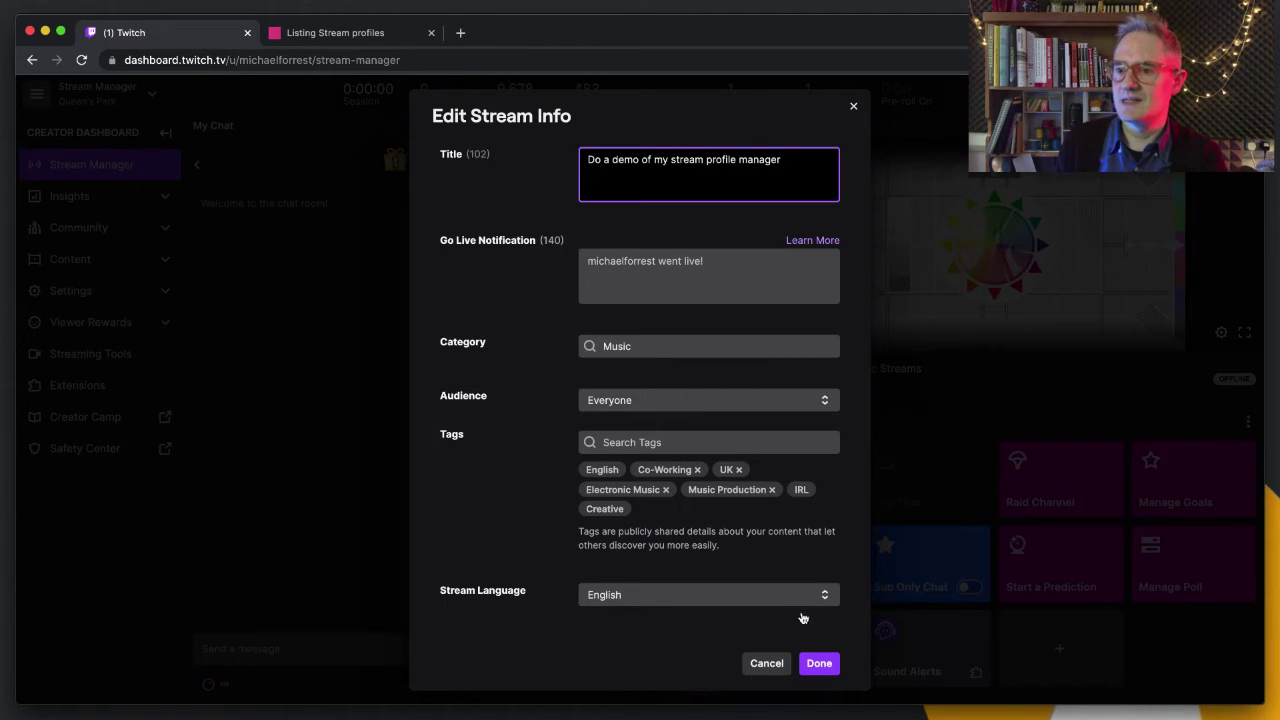
{"action": "left_click", "coordinate": [819, 663]}
{"action": "key", "text": "ctrl+Tab"}
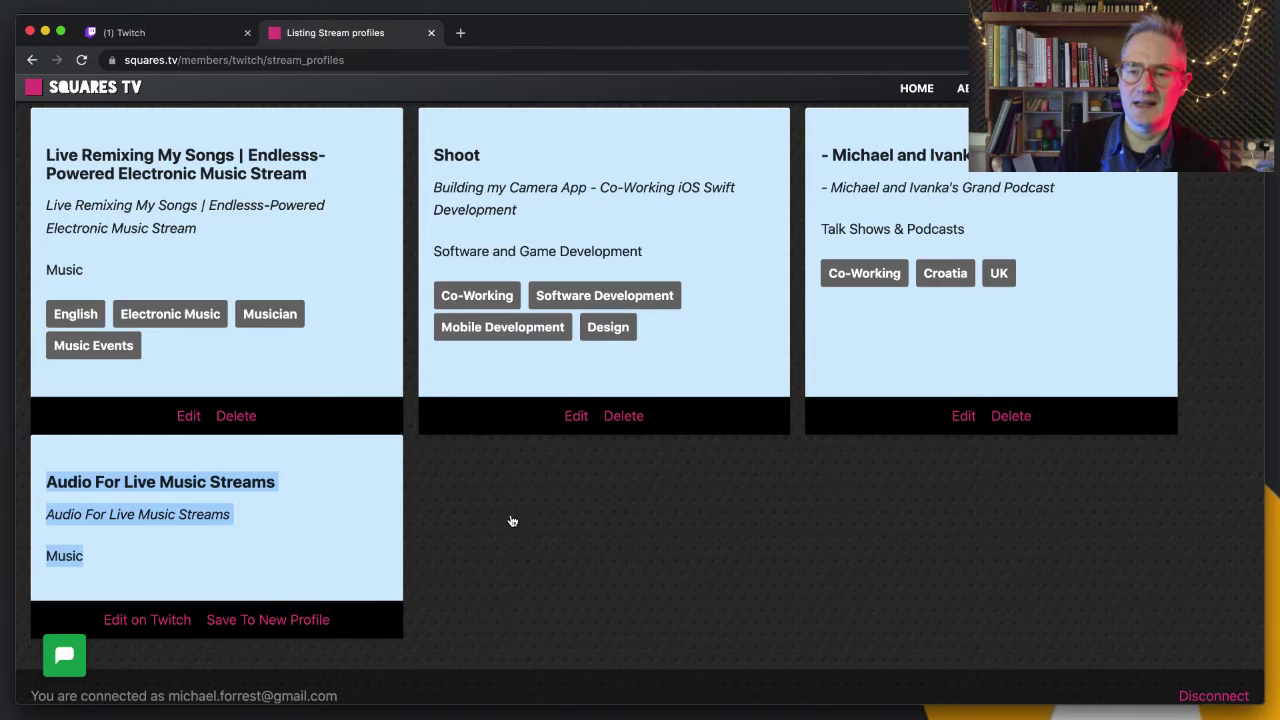
- Reload the profiles page, refresh the current card, and confirm its title matches the Twitch dashboard
{"action": "left_click", "coordinate": [512, 521]}
{"action": "key", "text": "super+r"}
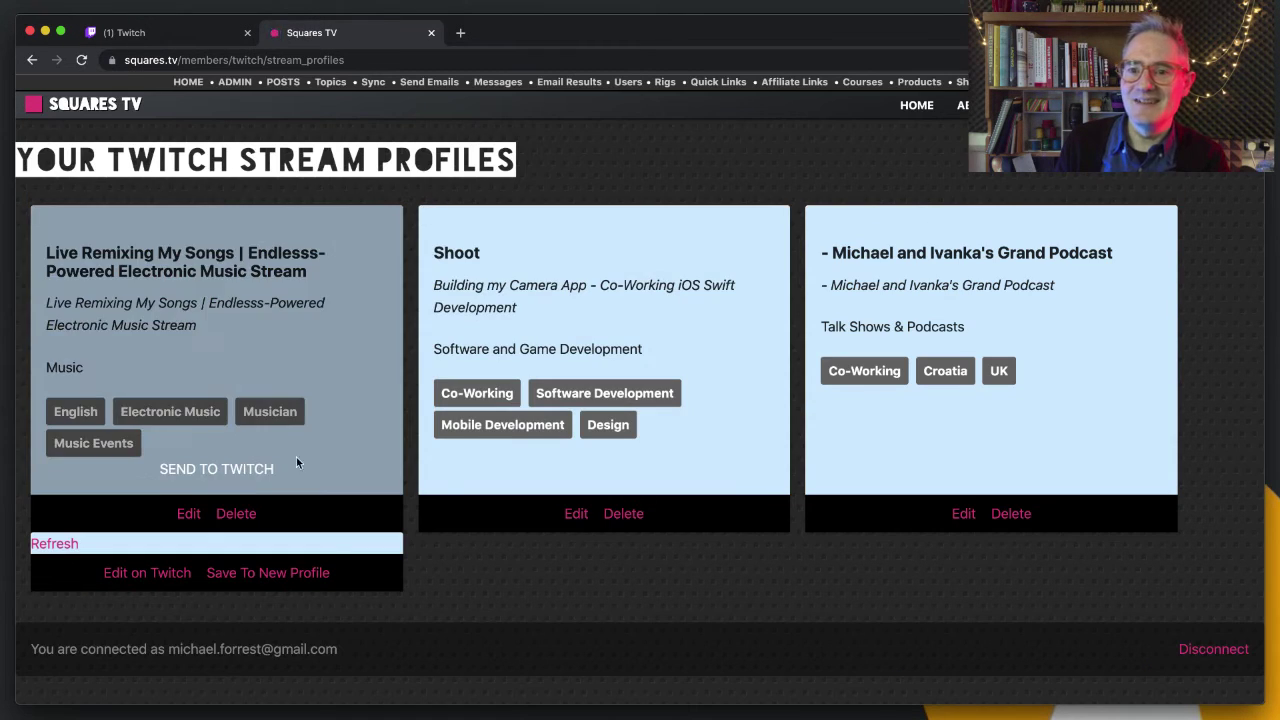
{"action": "left_click", "coordinate": [55, 546]}
{"action": "scroll", "coordinate": [520, 541], "scroll_direction": "down", "scroll_amount": 3}
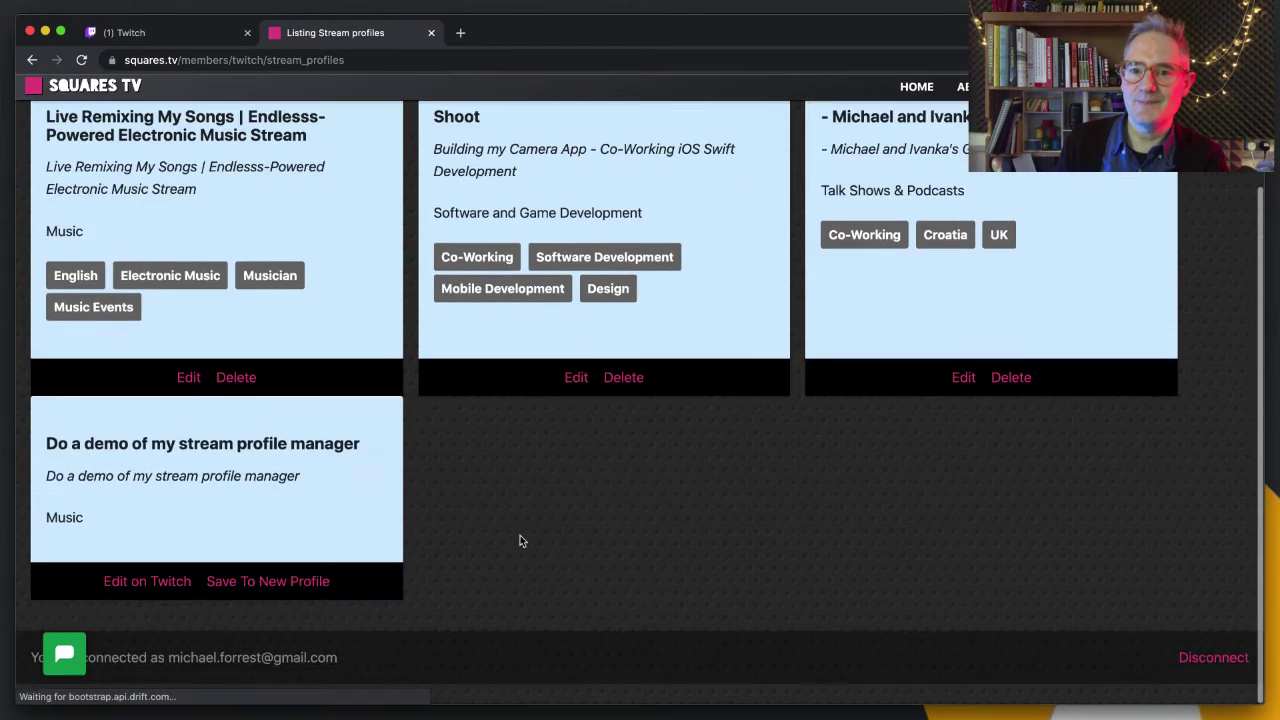
{"action": "left_click_drag", "start_coordinate": [44, 446], "coordinate": [358, 452]}
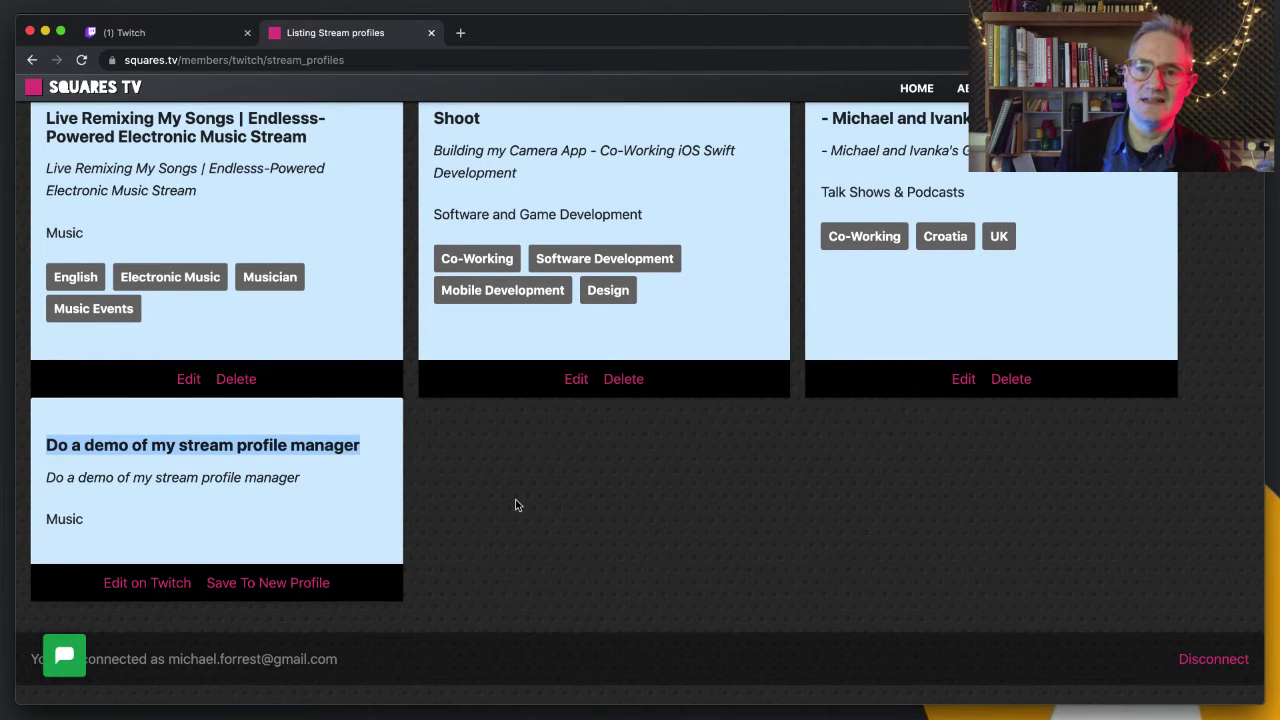
{"action": "scroll", "coordinate": [515, 499], "scroll_direction": "up", "scroll_amount": 2}
{"action": "scroll", "coordinate": [500, 500], "scroll_direction": "down", "scroll_amount": 2}
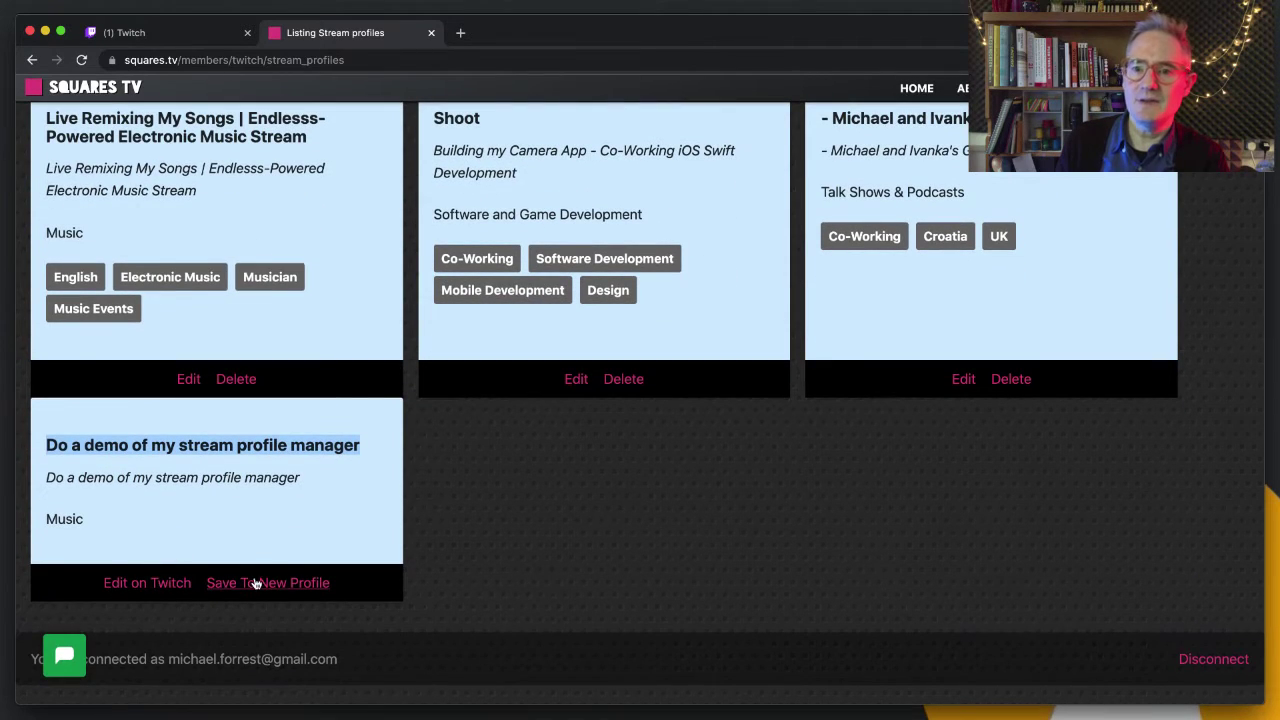
{"action": "left_click", "coordinate": [144, 36]}
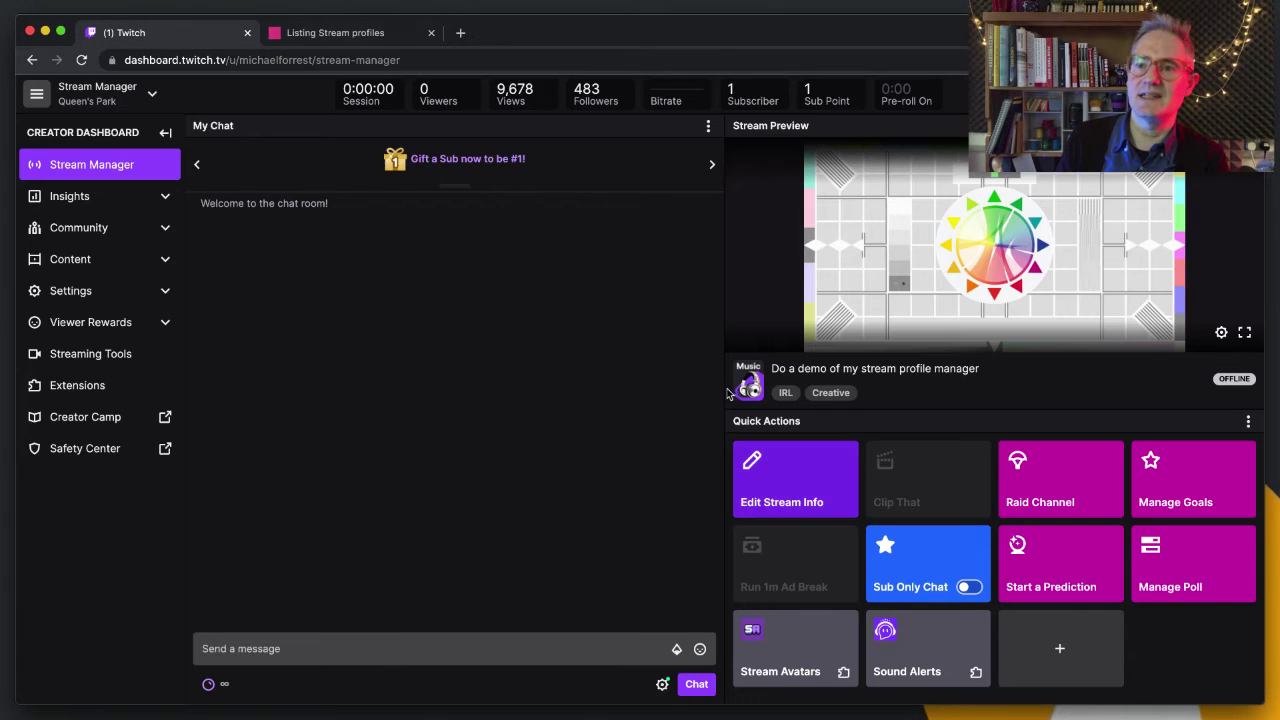
{"action": "left_click", "coordinate": [370, 33]}
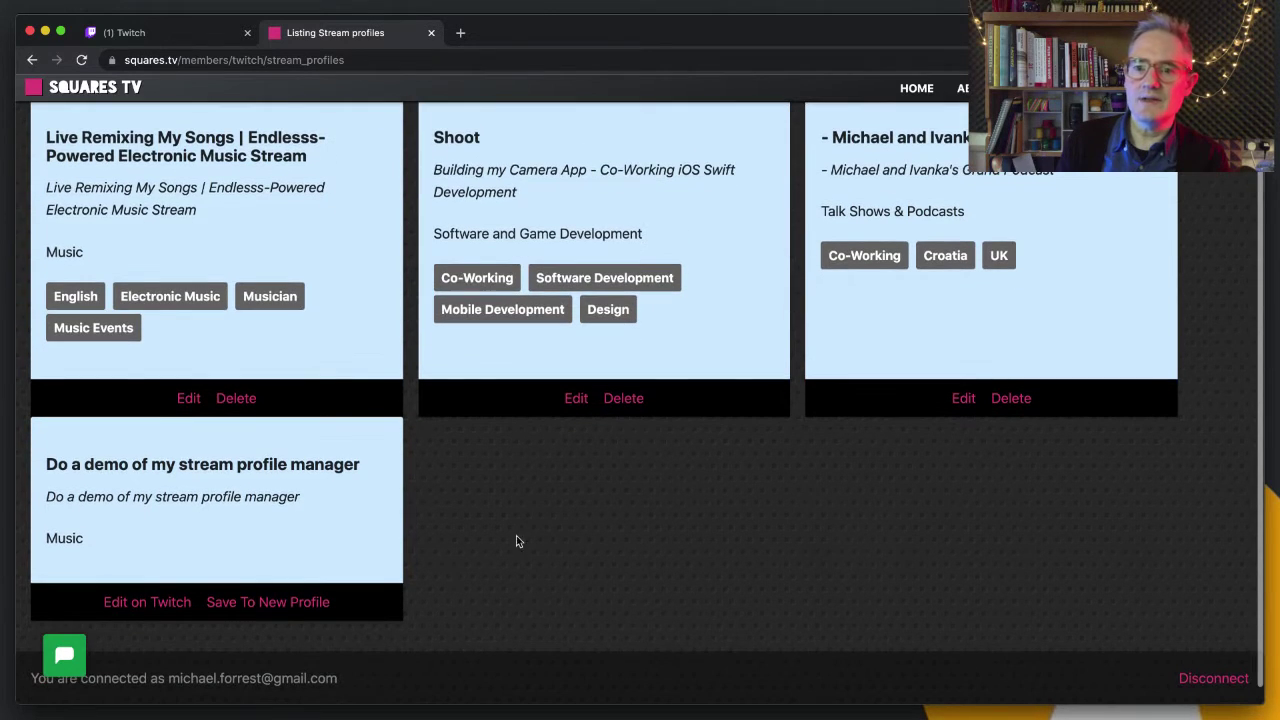
- Save the current stream, with its title, Music category and 5 tags, as a new profile
{"action": "left_click", "coordinate": [295, 604]}
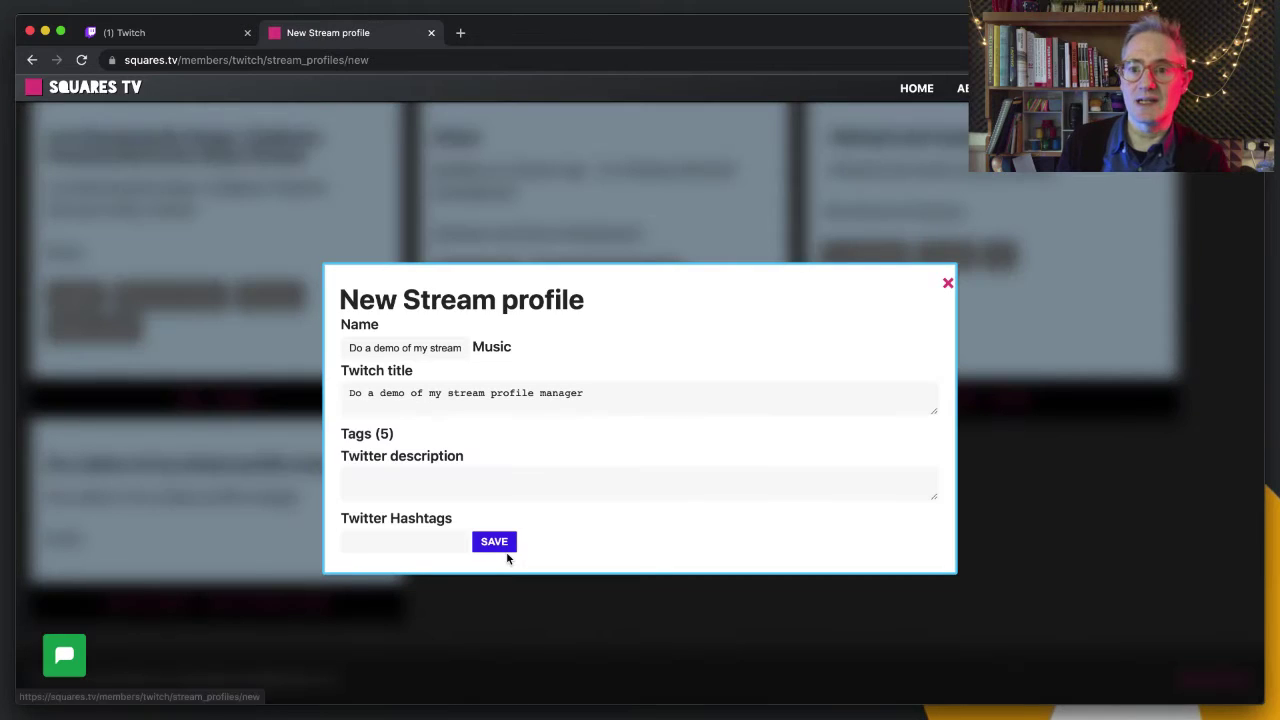
{"action": "left_click_drag", "start_coordinate": [444, 355], "coordinate": [309, 346]}
{"action": "left_click", "coordinate": [398, 356]}
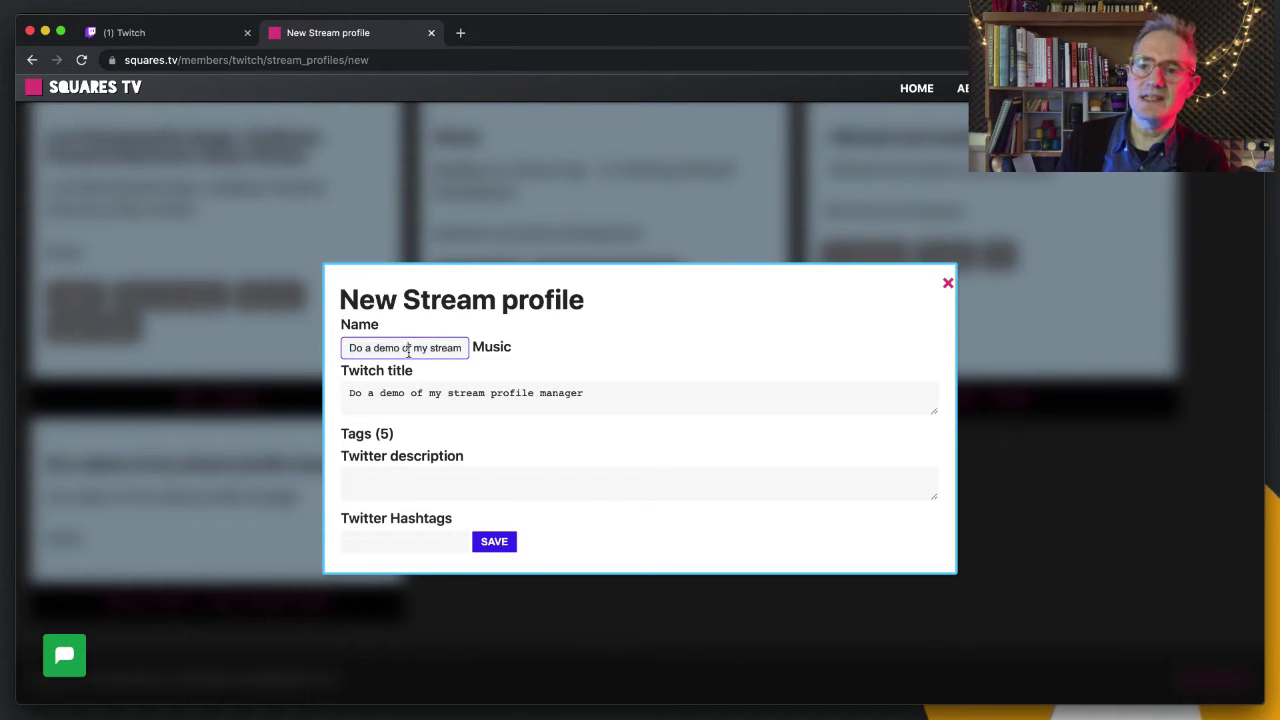
{"action": "left_click", "coordinate": [563, 396]}
{"action": "left_click", "coordinate": [469, 497]}
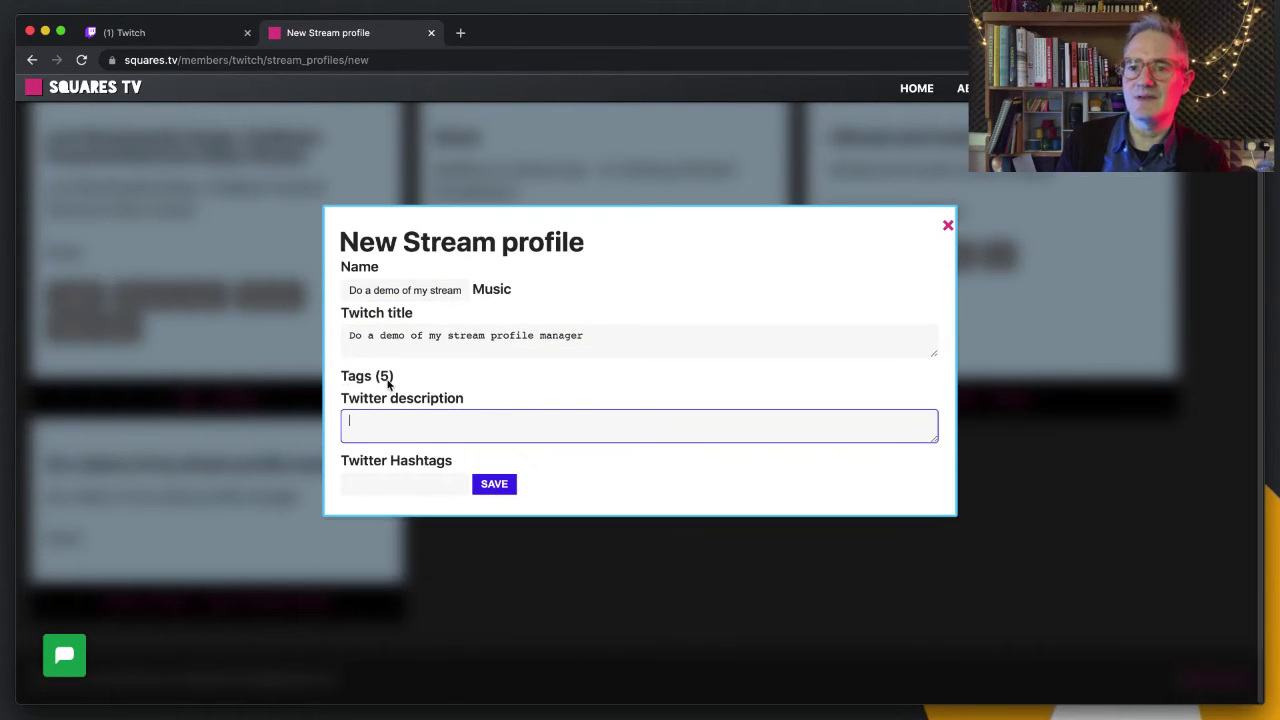
{"action": "left_click_drag", "start_coordinate": [395, 377], "coordinate": [333, 378]}
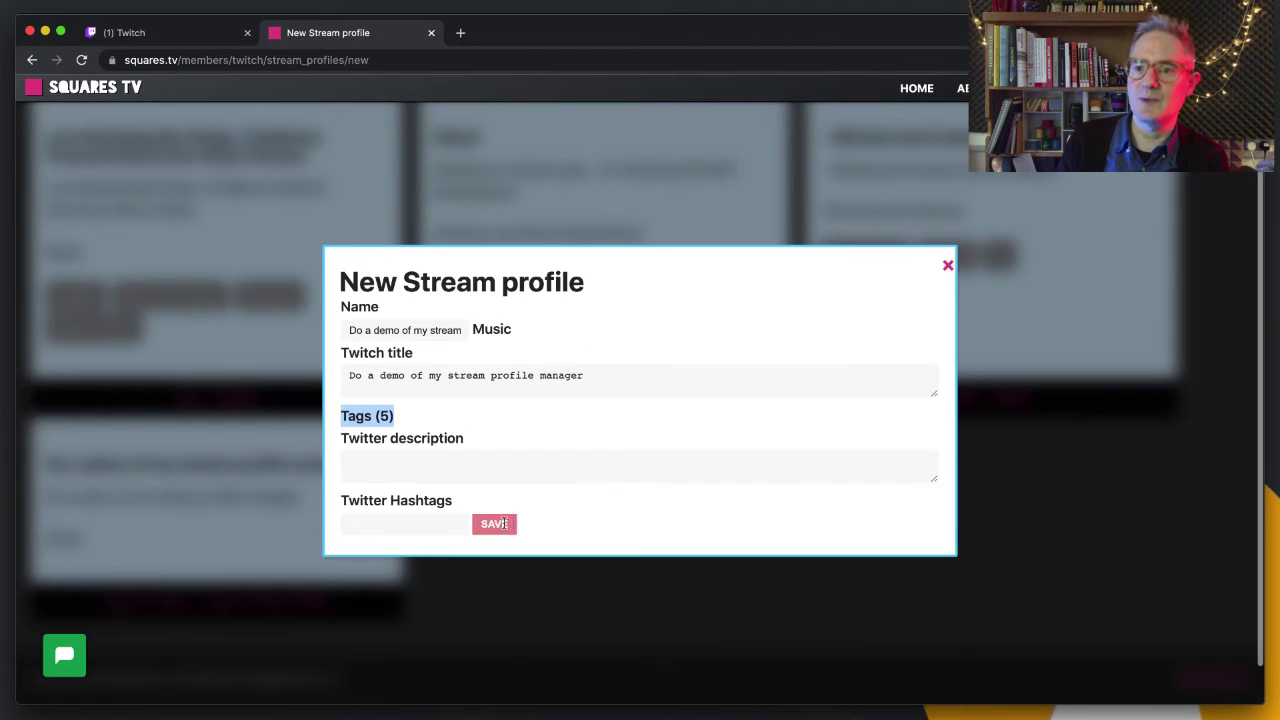
{"action": "left_click", "coordinate": [500, 523]}
{"action": "scroll", "coordinate": [450, 555], "scroll_direction": "down", "scroll_amount": 2}
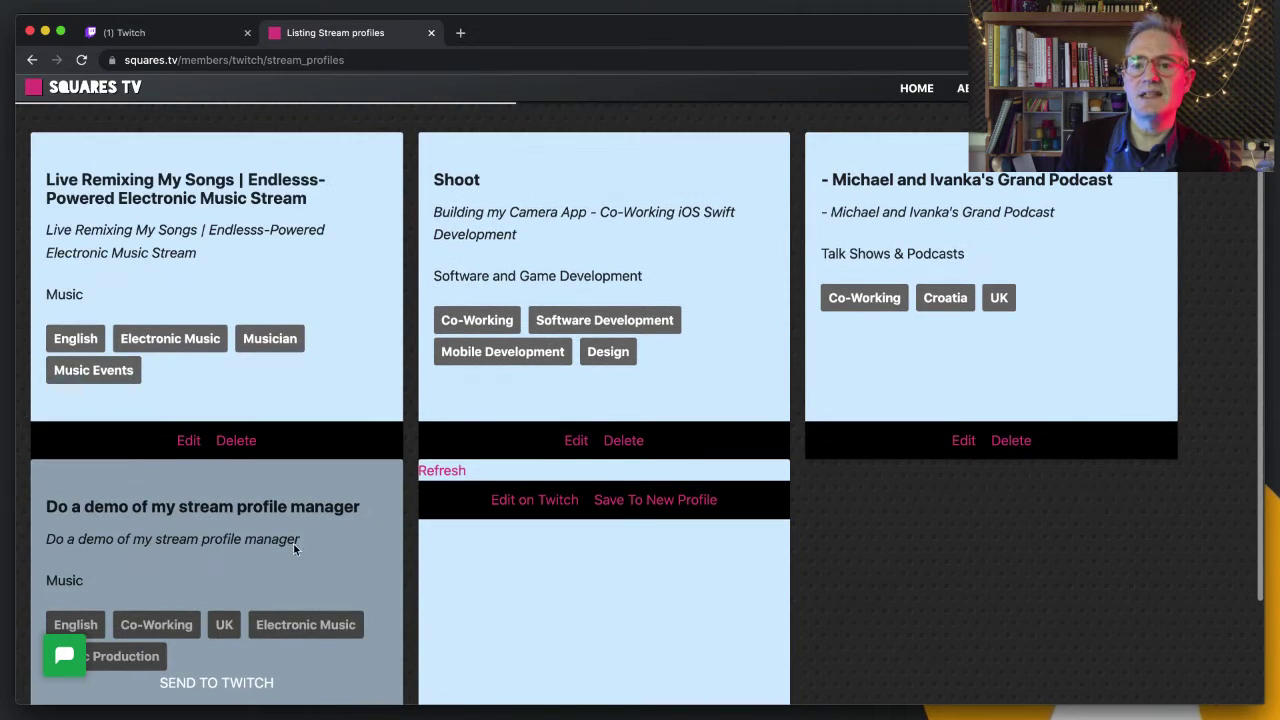
{"action": "scroll", "coordinate": [294, 540], "scroll_direction": "down", "scroll_amount": 2}
{"action": "scroll", "coordinate": [420, 300], "scroll_direction": "up", "scroll_amount": 1}
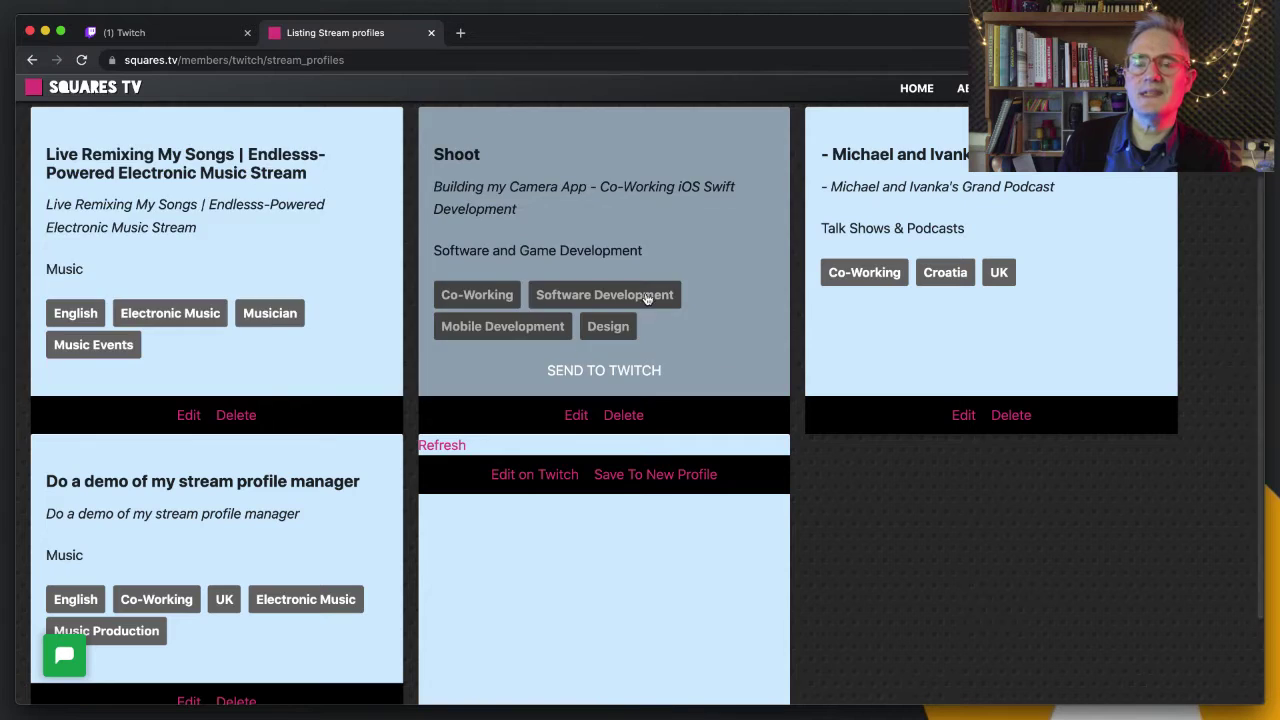
{"action": "scroll", "coordinate": [260, 300], "scroll_direction": "up", "scroll_amount": 2}
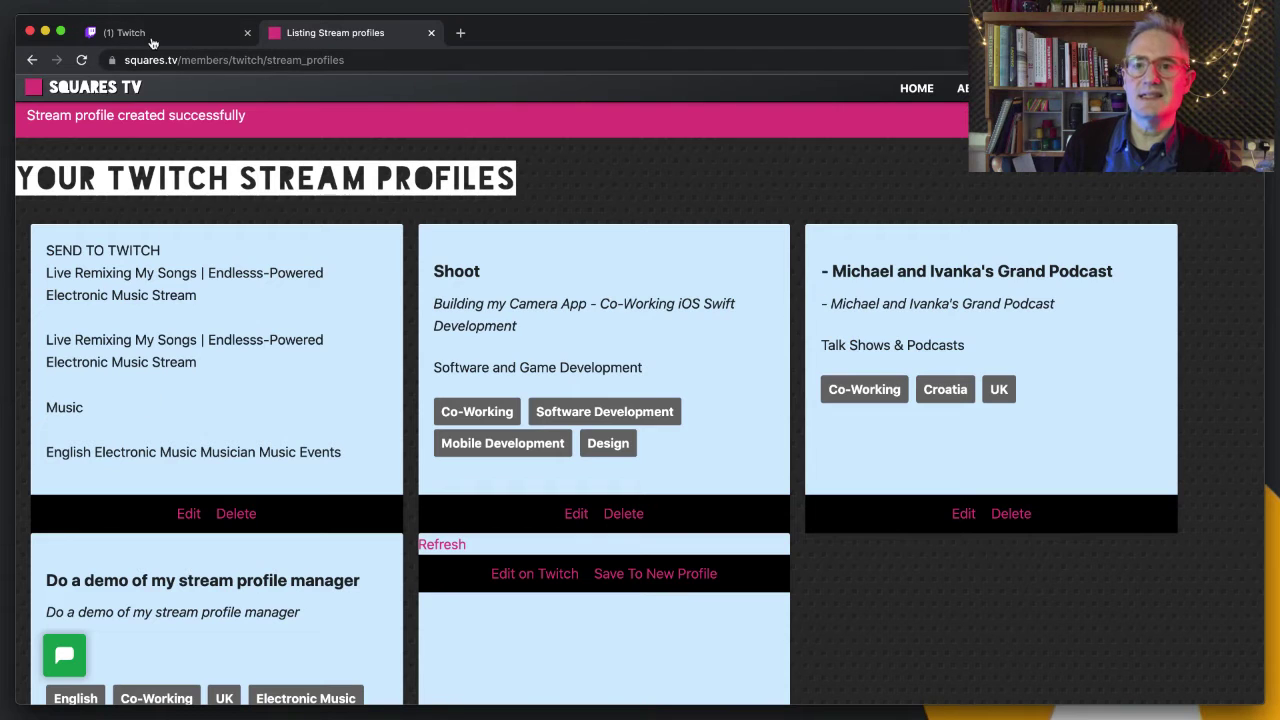
- Review the current stream info on the Twitch dashboard and close the editor
{"action": "left_click", "coordinate": [152, 40]}
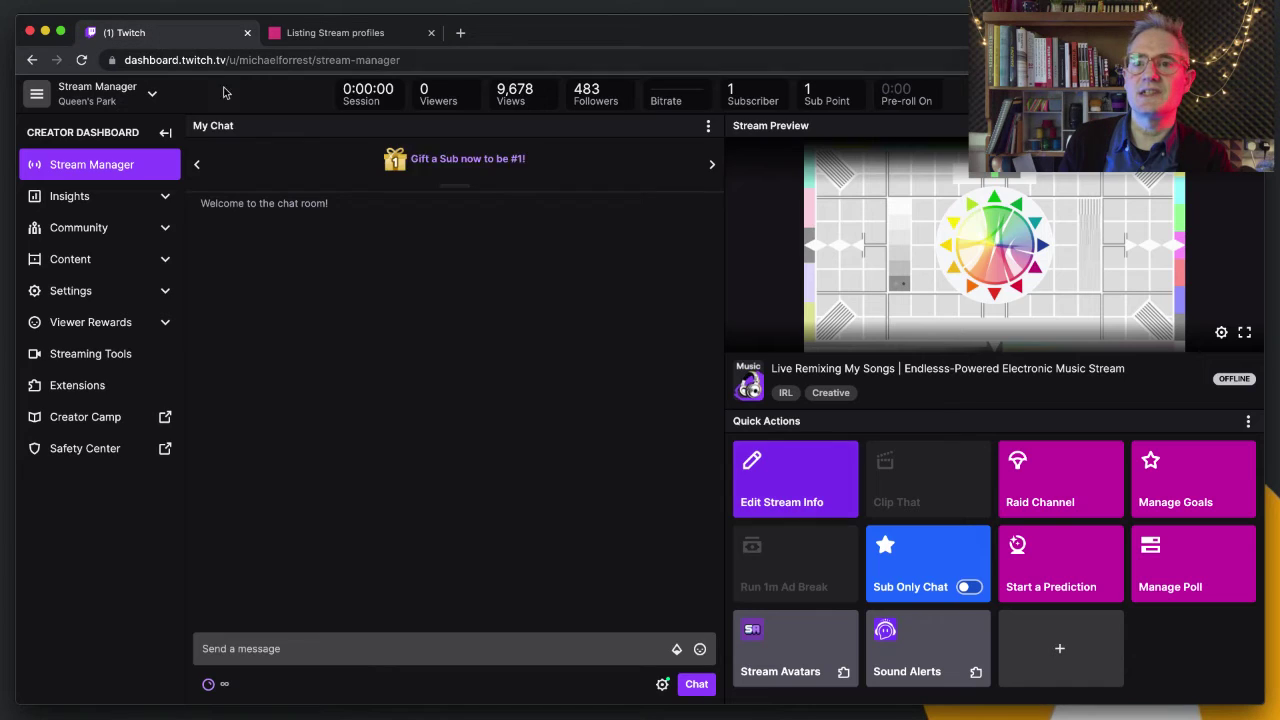
{"action": "left_click", "coordinate": [783, 498]}
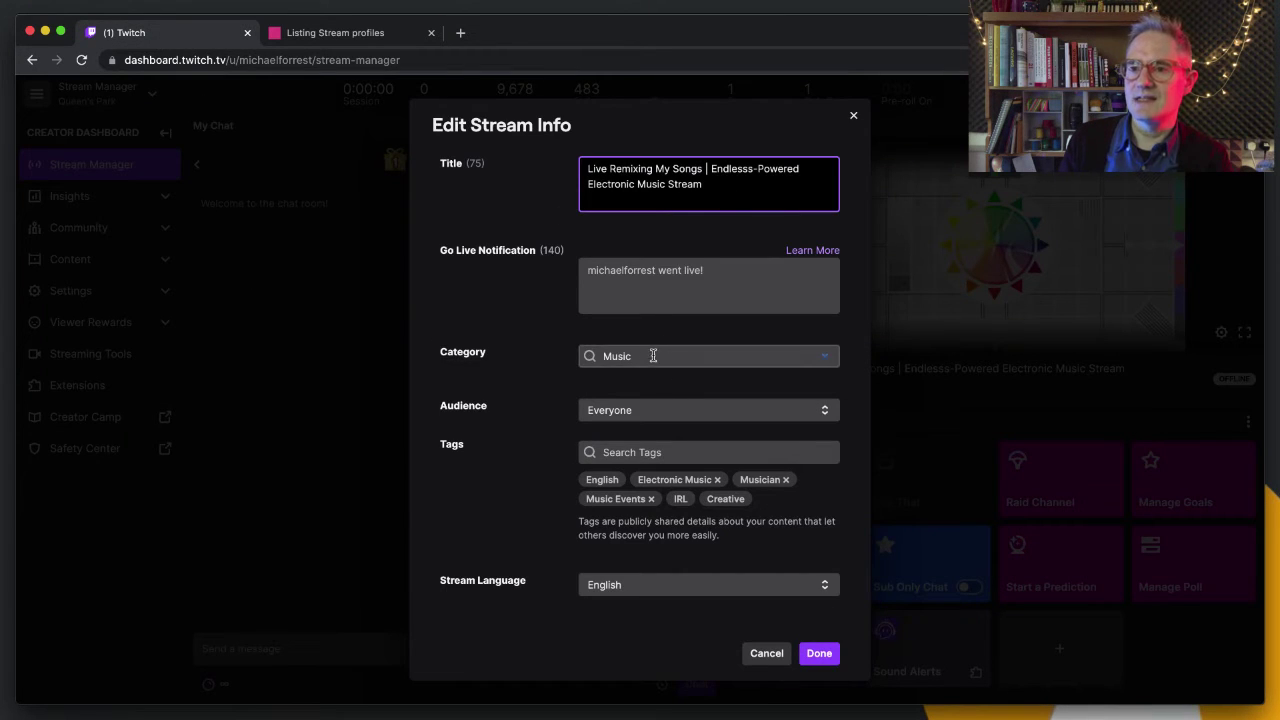
{"action": "left_click", "coordinate": [819, 653]}
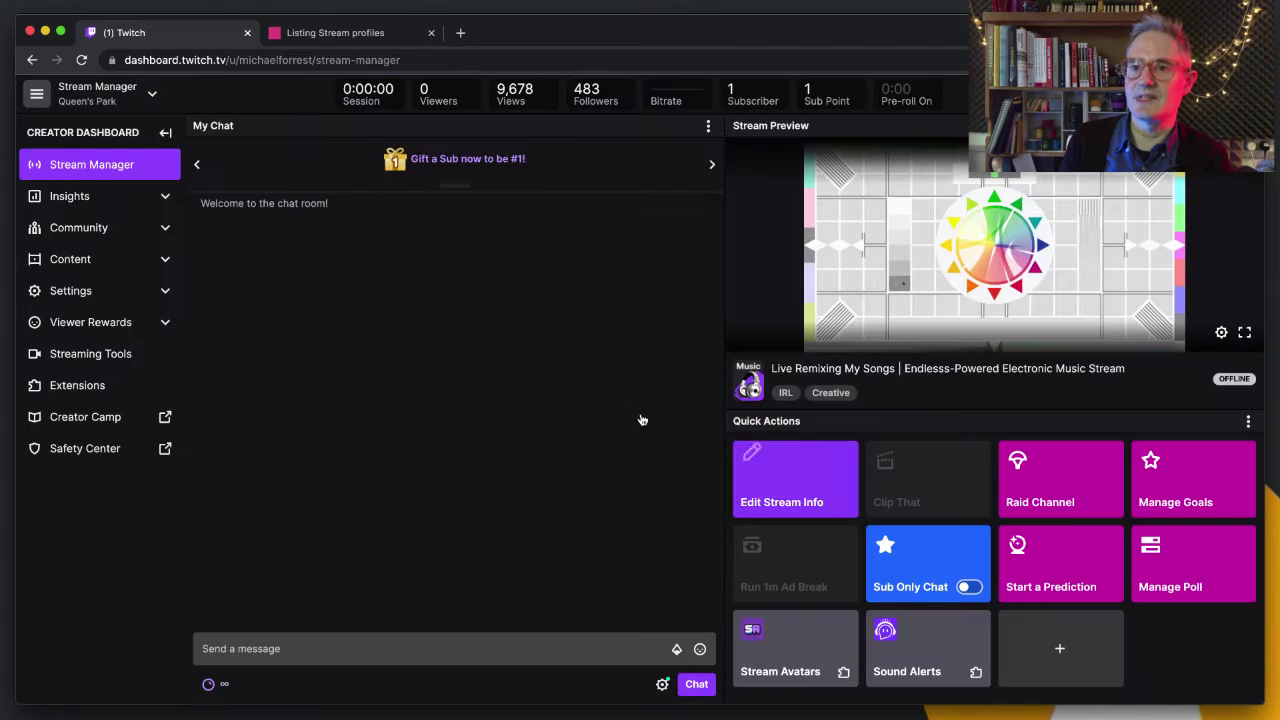
- Send the Grand Podcast profile to Twitch and confirm the updated stream info there
{"action": "left_click", "coordinate": [314, 32]}
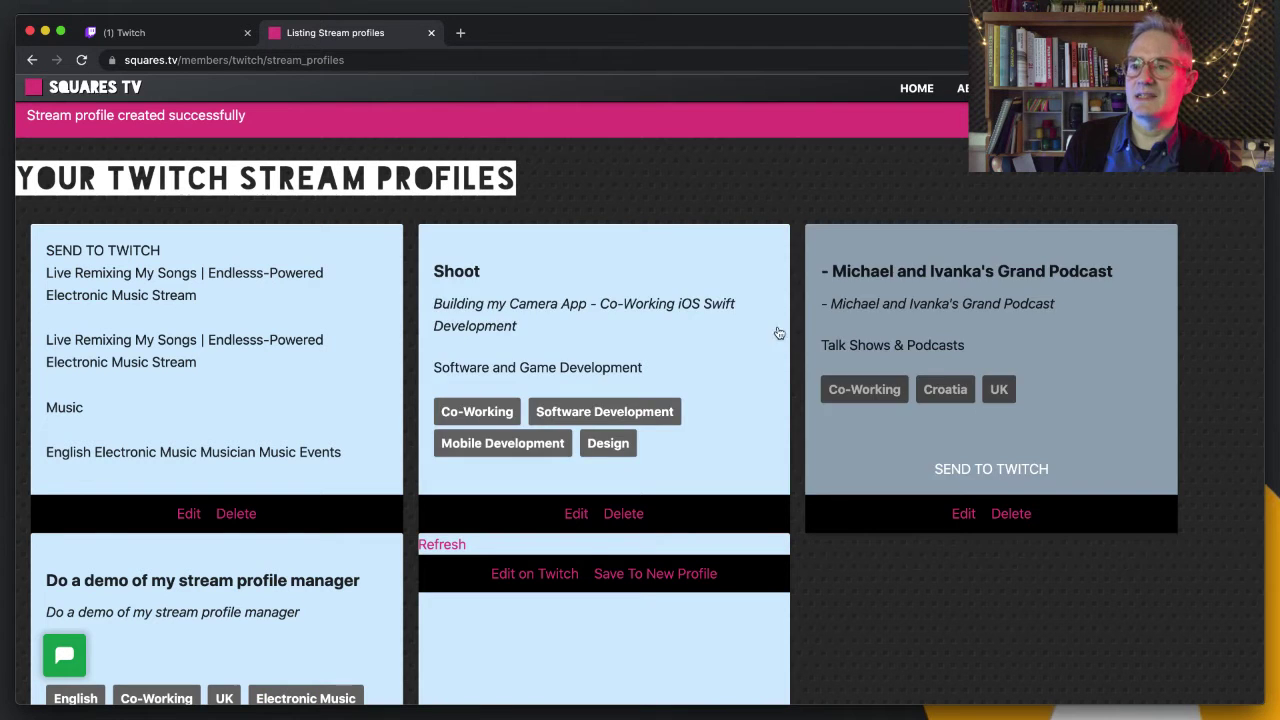
{"action": "left_click", "coordinate": [993, 315]}
{"action": "left_click", "coordinate": [170, 32]}
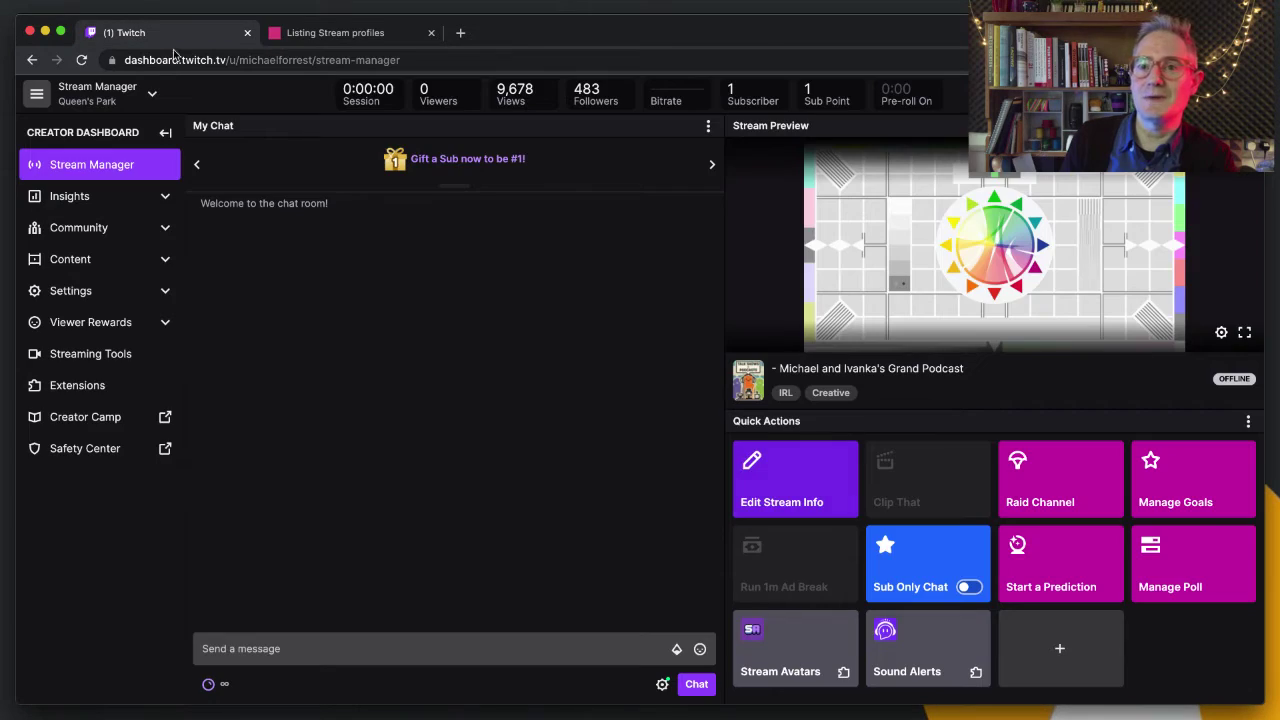
{"action": "left_click", "coordinate": [801, 487]}
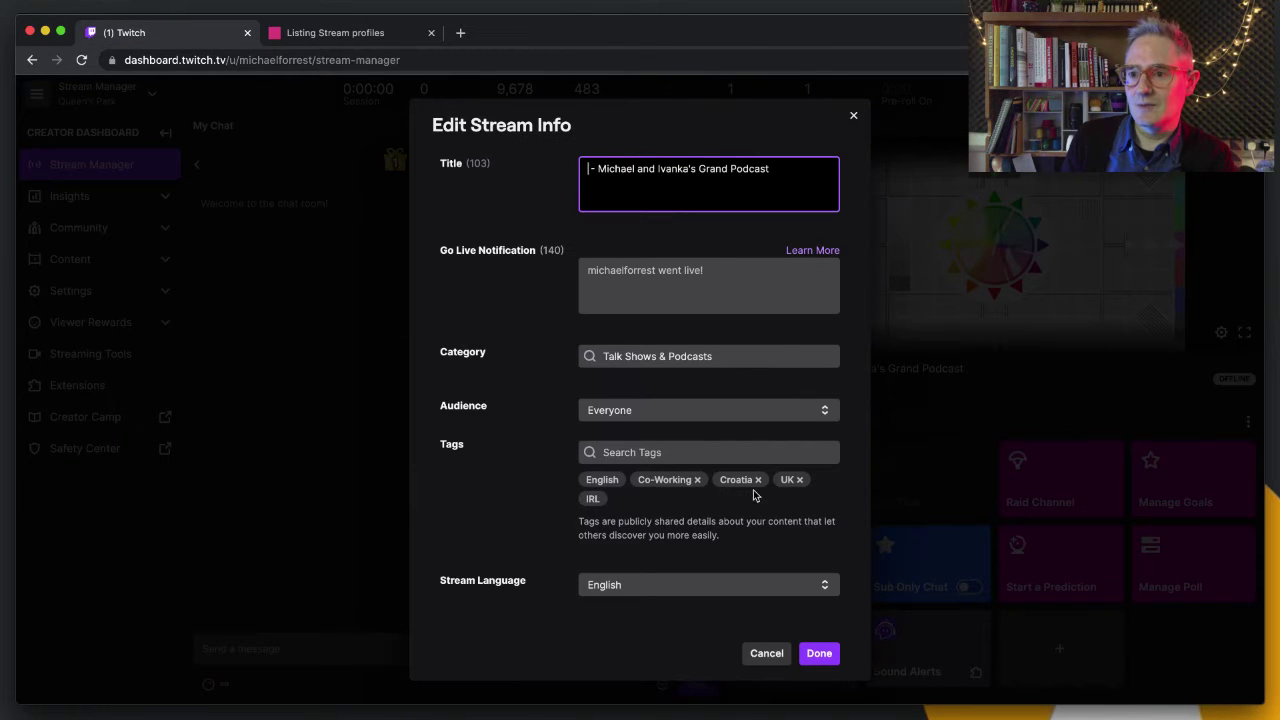
{"action": "left_click", "coordinate": [766, 653]}
{"action": "left_click", "coordinate": [312, 34]}
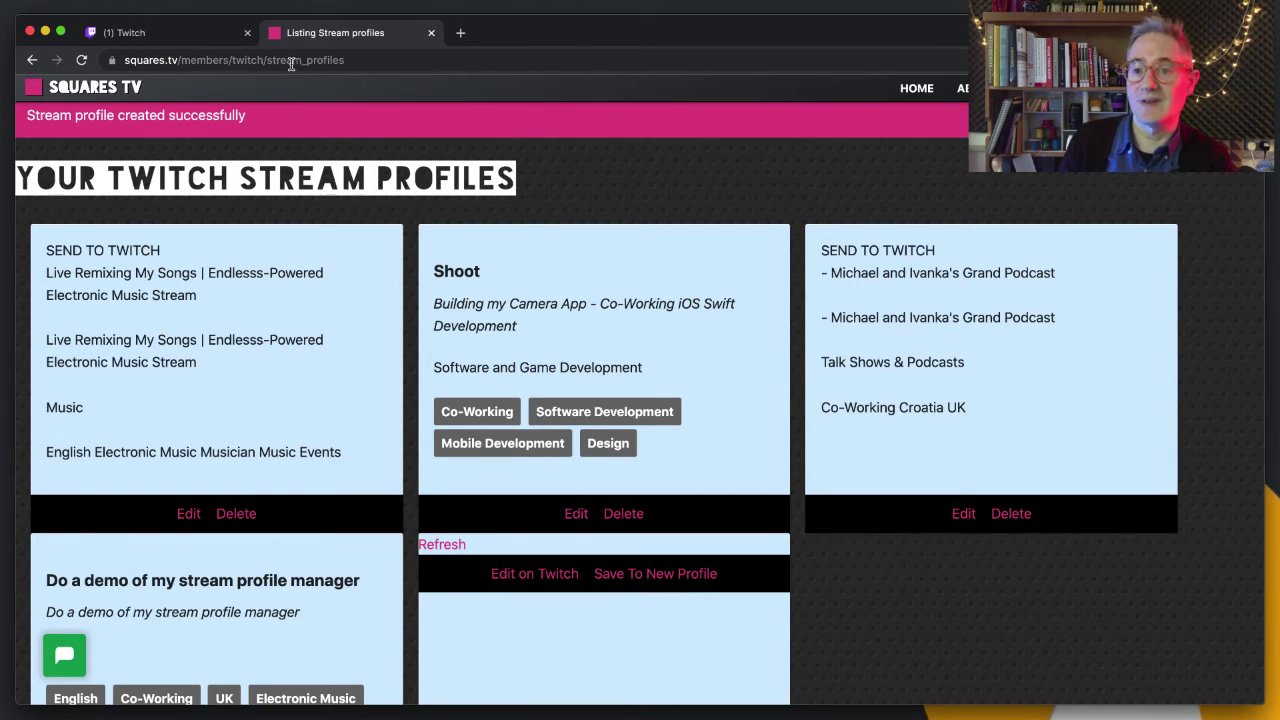
{"action": "scroll", "coordinate": [666, 457], "scroll_direction": "down", "scroll_amount": 3}
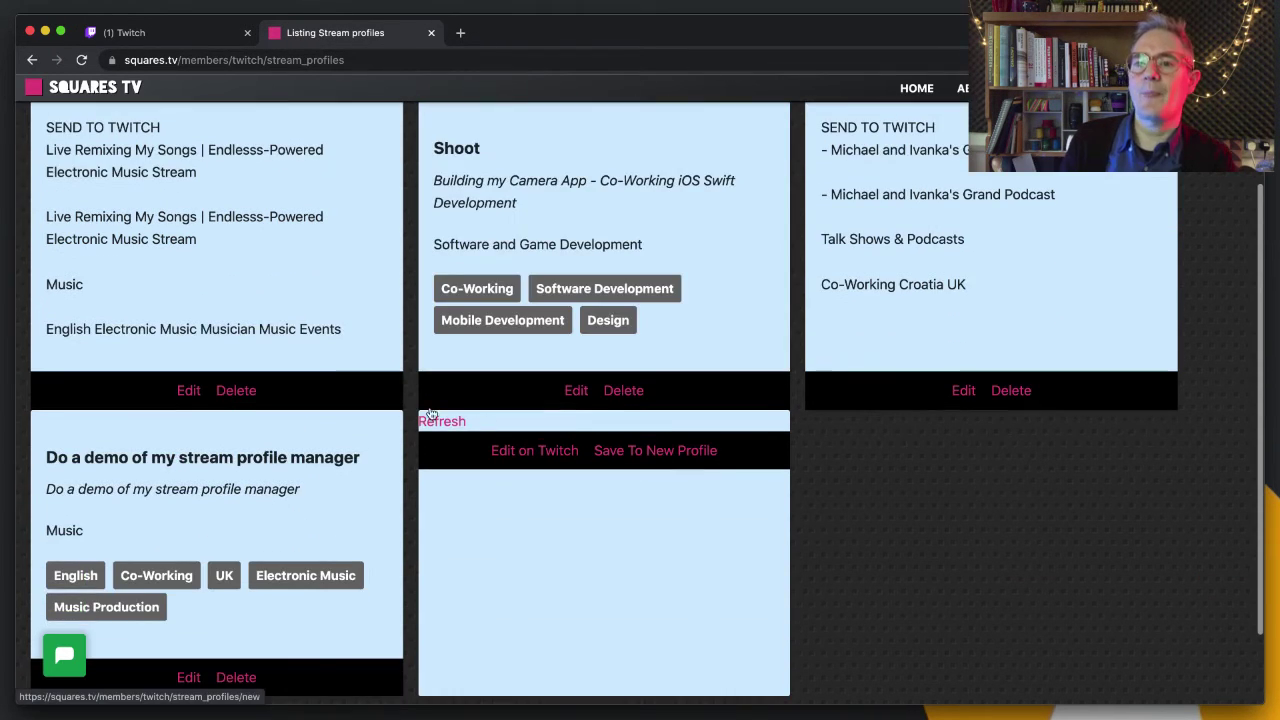
{"action": "scroll", "coordinate": [833, 492], "scroll_direction": "down", "scroll_amount": 2}
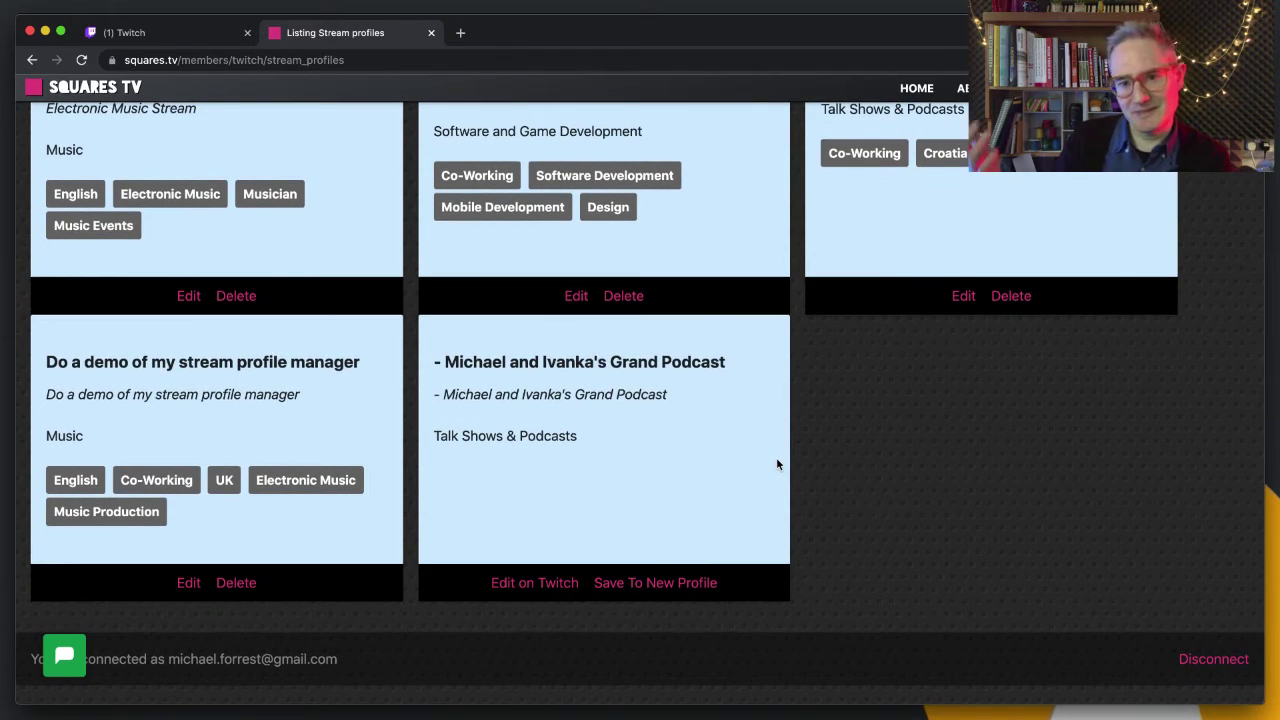
{"action": "scroll", "coordinate": [730, 458], "scroll_direction": "up", "scroll_amount": 5}
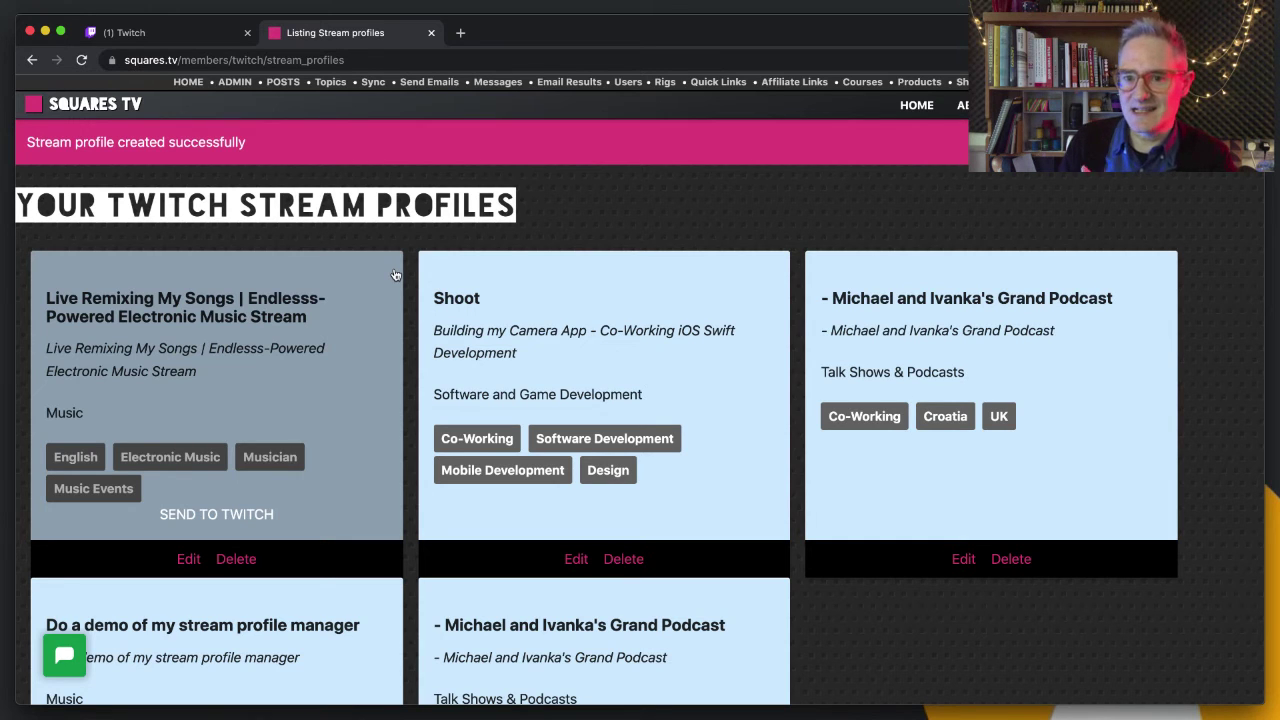
{"action": "scroll", "coordinate": [395, 270], "scroll_direction": "down", "scroll_amount": 1}
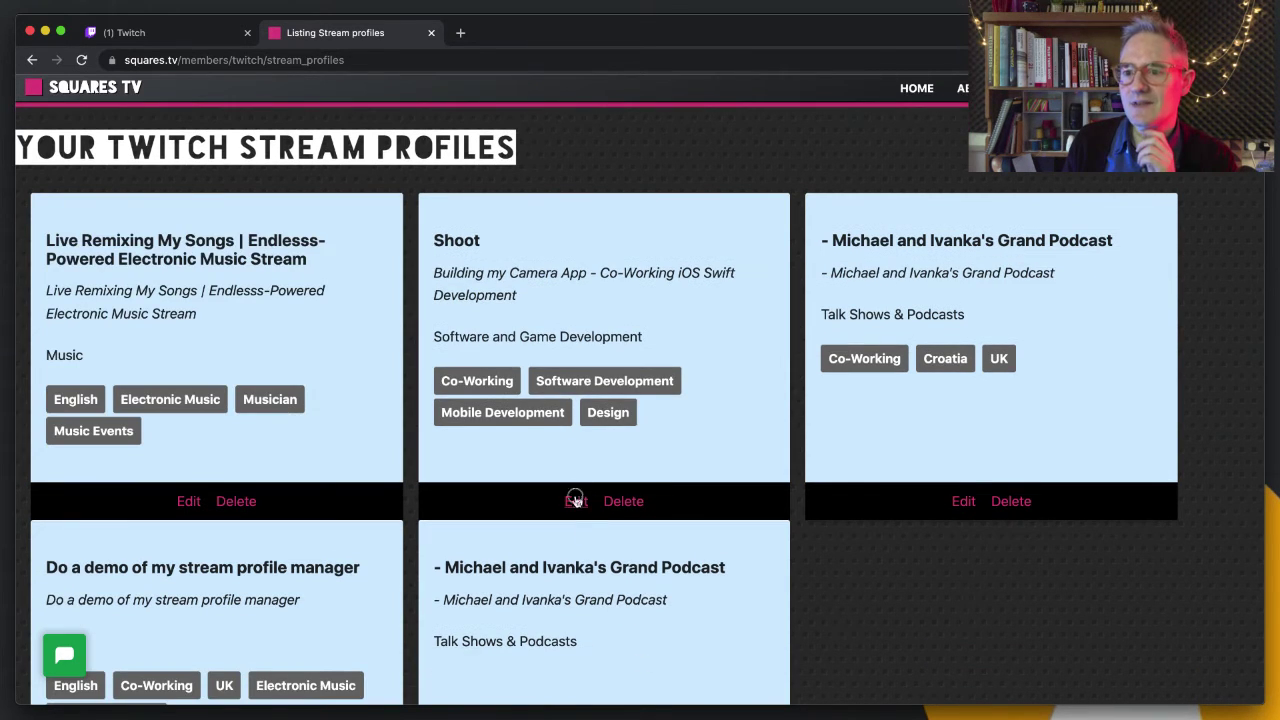
{"action": "left_click", "coordinate": [575, 501]}
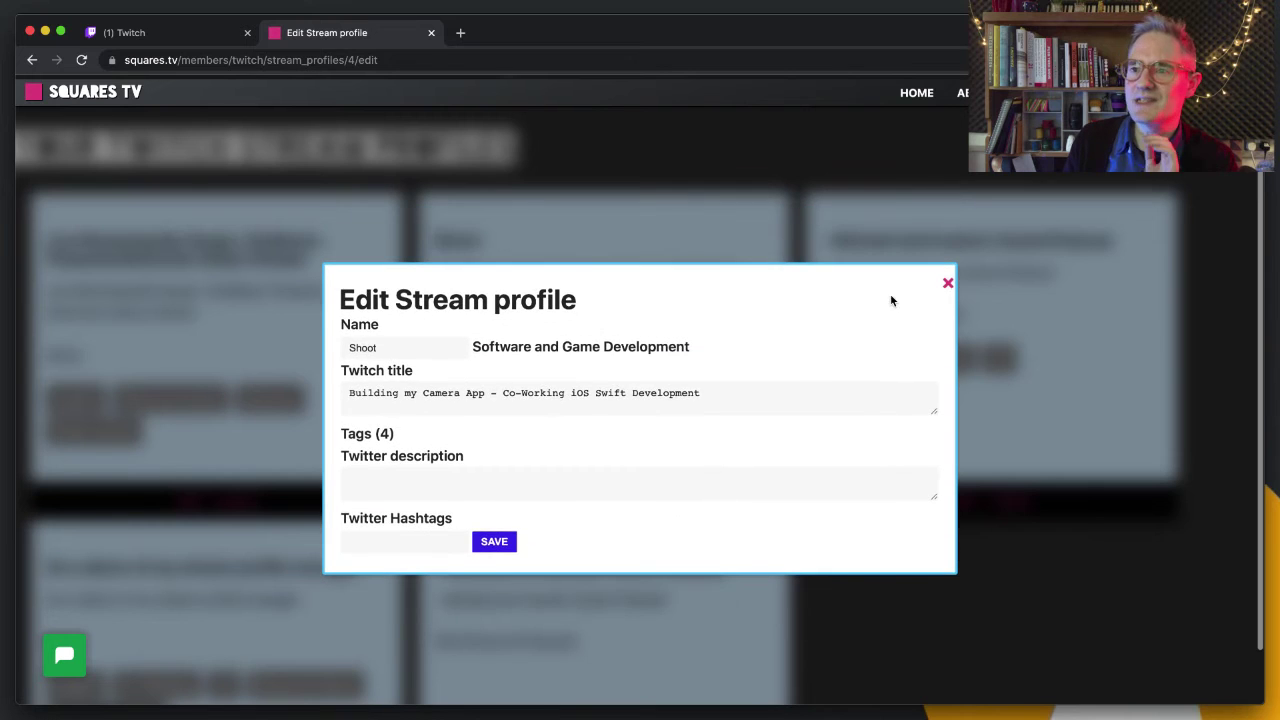
{"action": "left_click", "coordinate": [948, 283]}
{"action": "scroll", "coordinate": [735, 563], "scroll_direction": "down", "scroll_amount": 3}
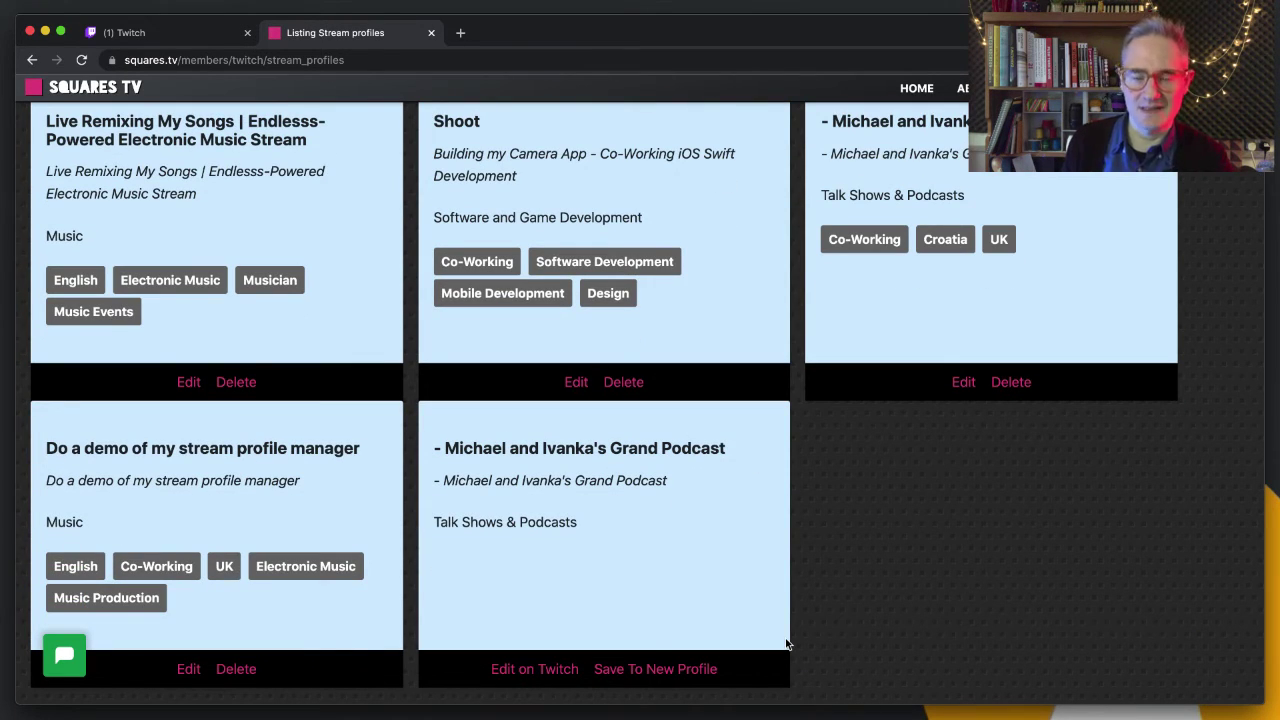
{"action": "left_click", "coordinate": [263, 34]}
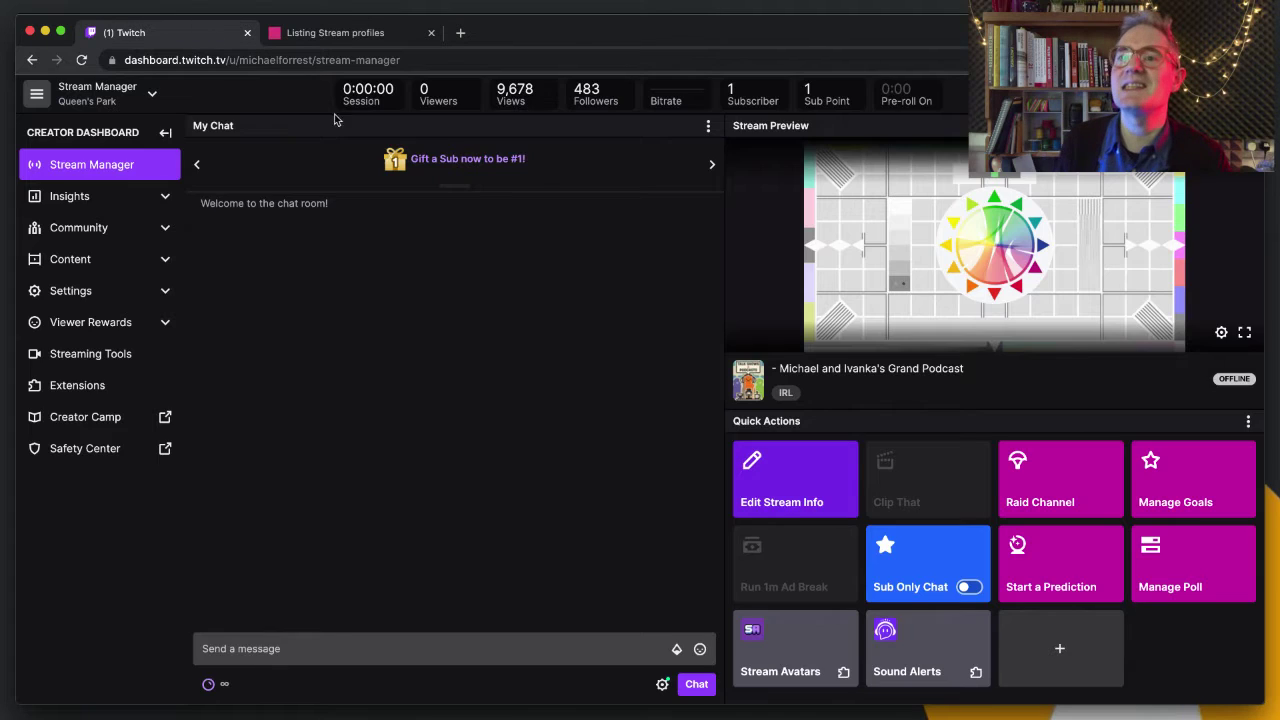
{"action": "left_click", "coordinate": [811, 487]}
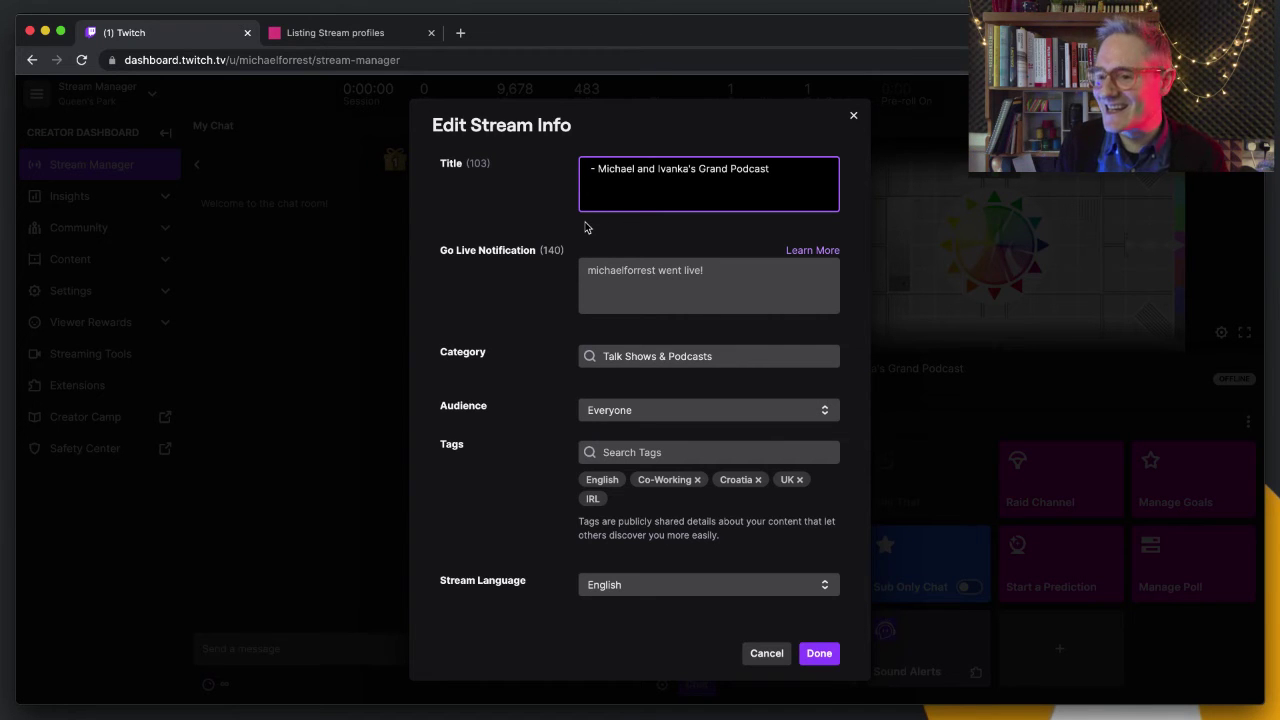
{"action": "left_click", "coordinate": [375, 36]}
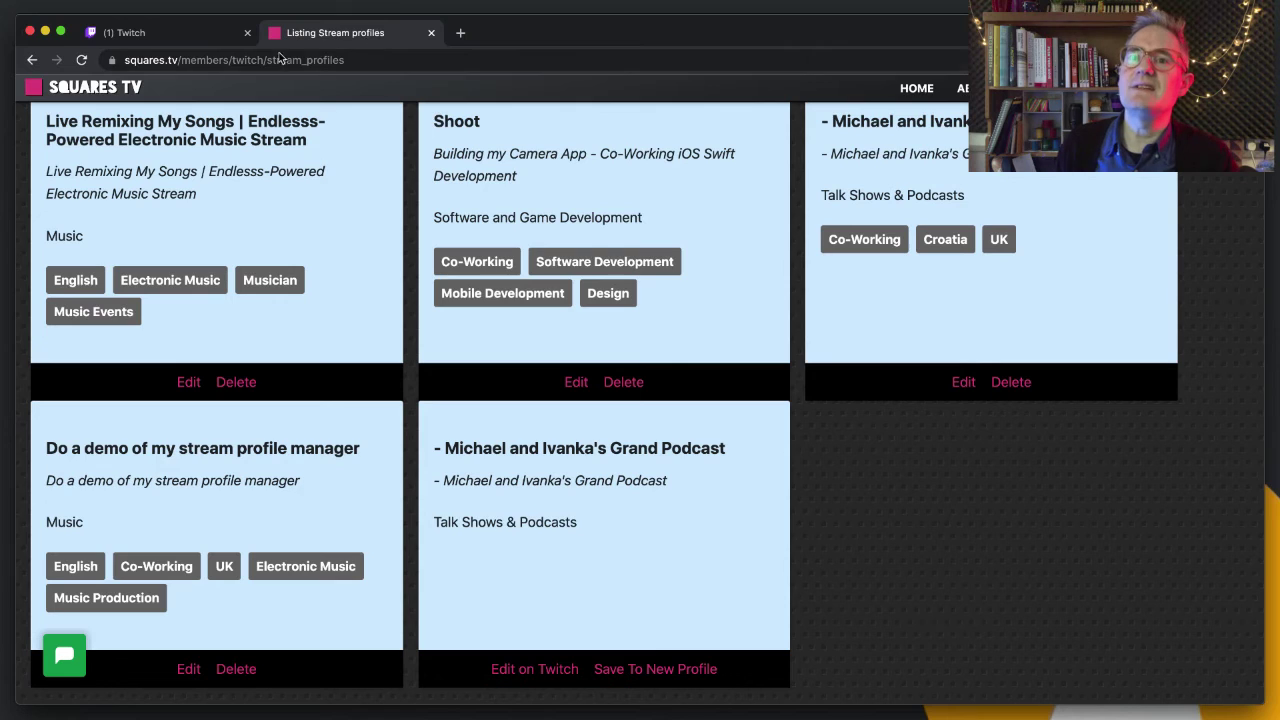
- Go to squares.tv/twitch and scroll through the Twitch Tools post
{"action": "left_click", "coordinate": [182, 60]}
{"action": "type", "text": "twitch"}
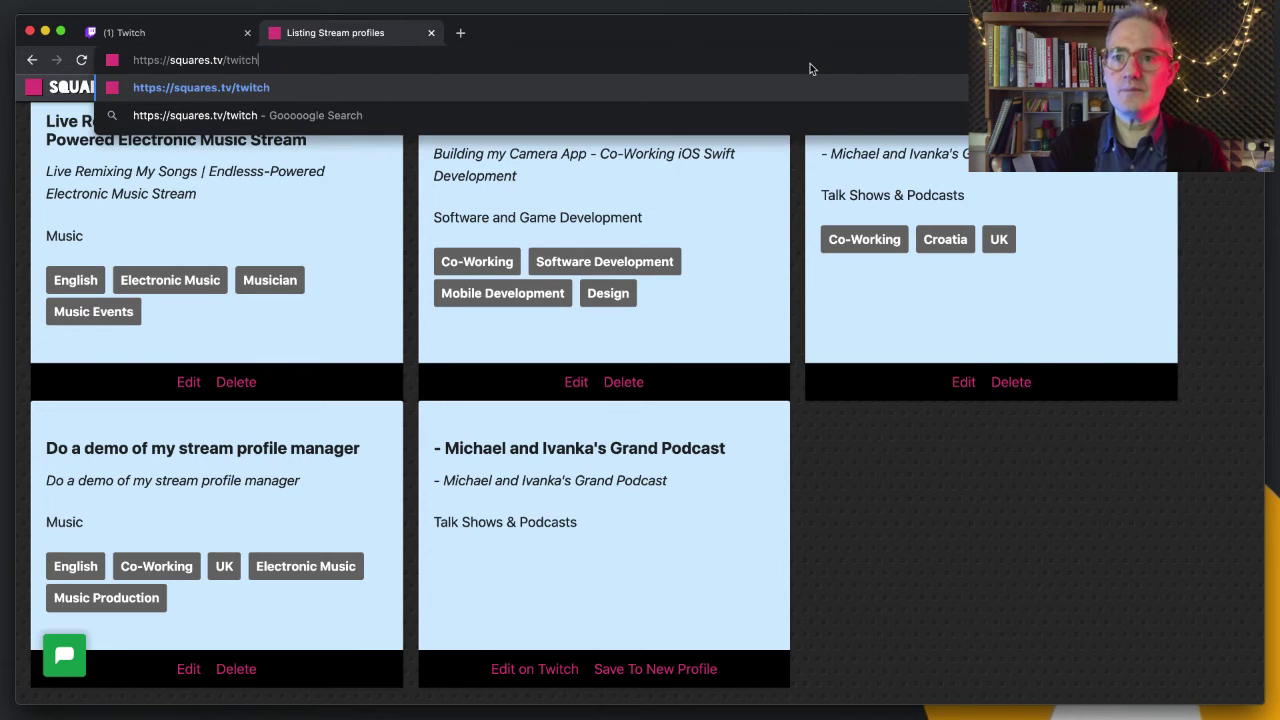
{"action": "key", "text": "Return"}
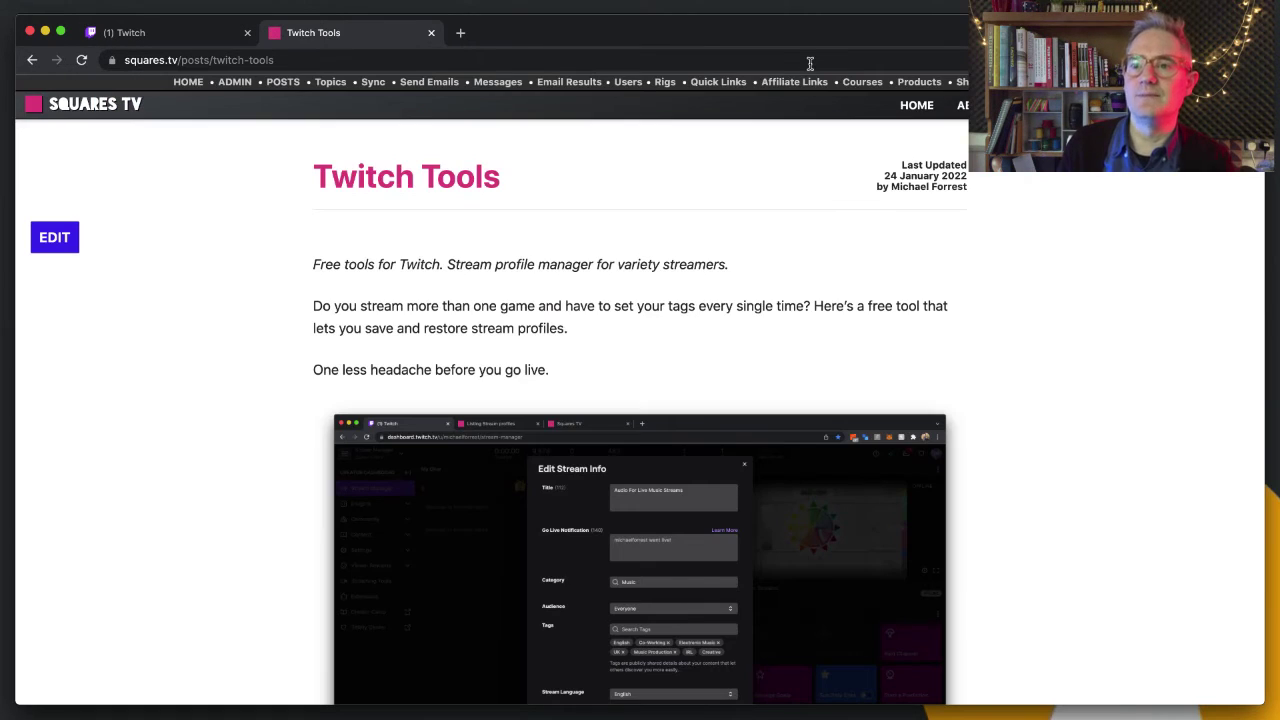
{"action": "scroll", "coordinate": [887, 297], "scroll_direction": "down", "scroll_amount": 2}
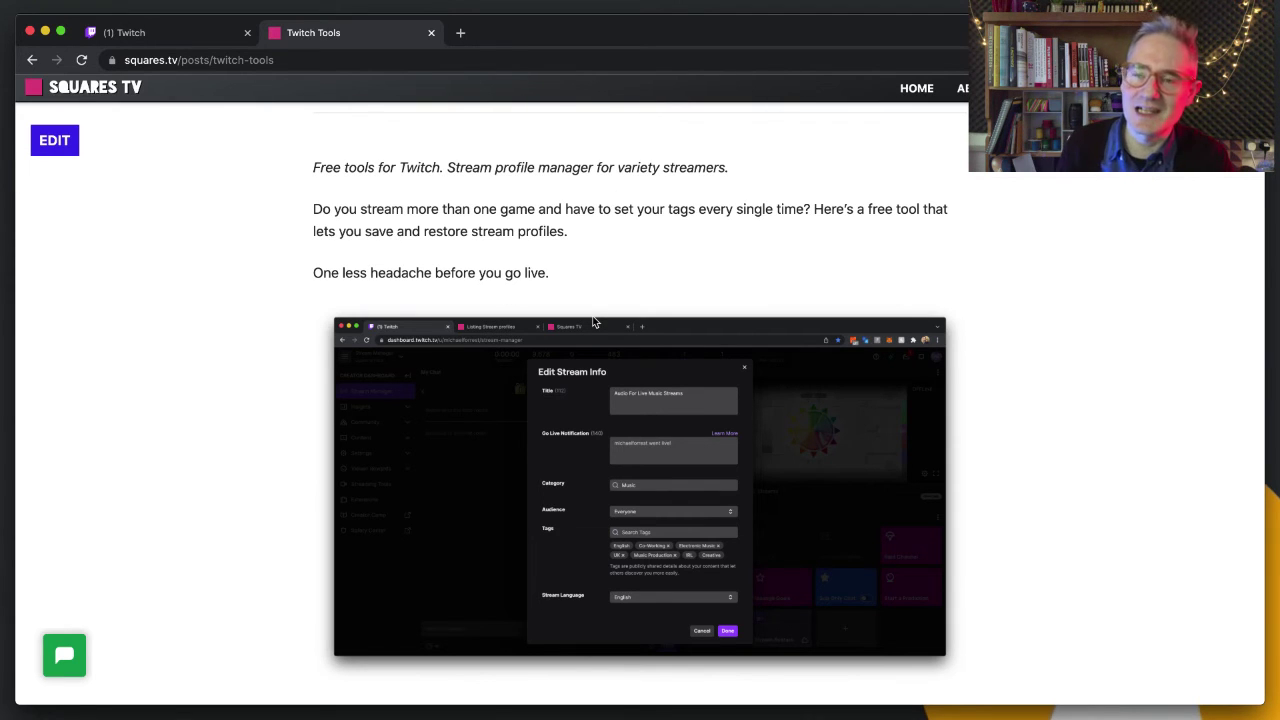
{"action": "scroll", "coordinate": [563, 317], "scroll_direction": "up", "scroll_amount": 1}
{"action": "scroll", "coordinate": [563, 317], "scroll_direction": "down", "scroll_amount": 15}
{"action": "scroll", "coordinate": [565, 318], "scroll_direction": "up", "scroll_amount": 5}
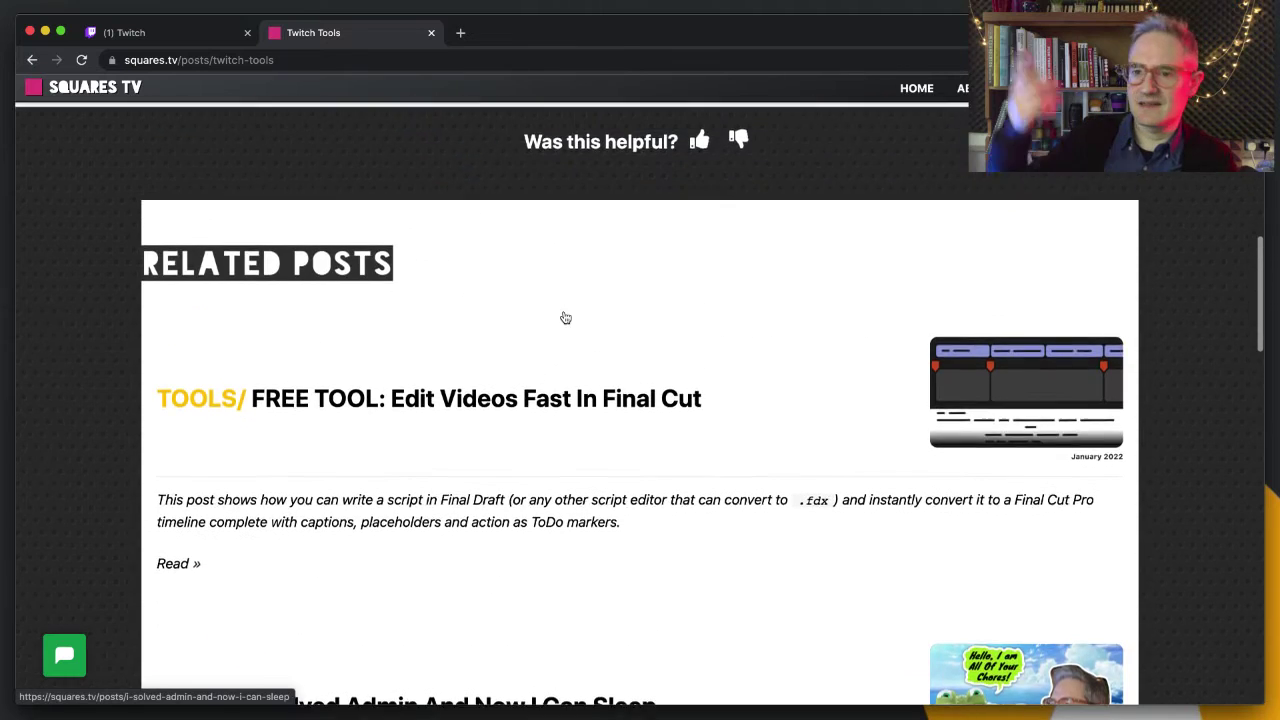
{"action": "scroll", "coordinate": [565, 318], "scroll_direction": "up", "scroll_amount": 10}
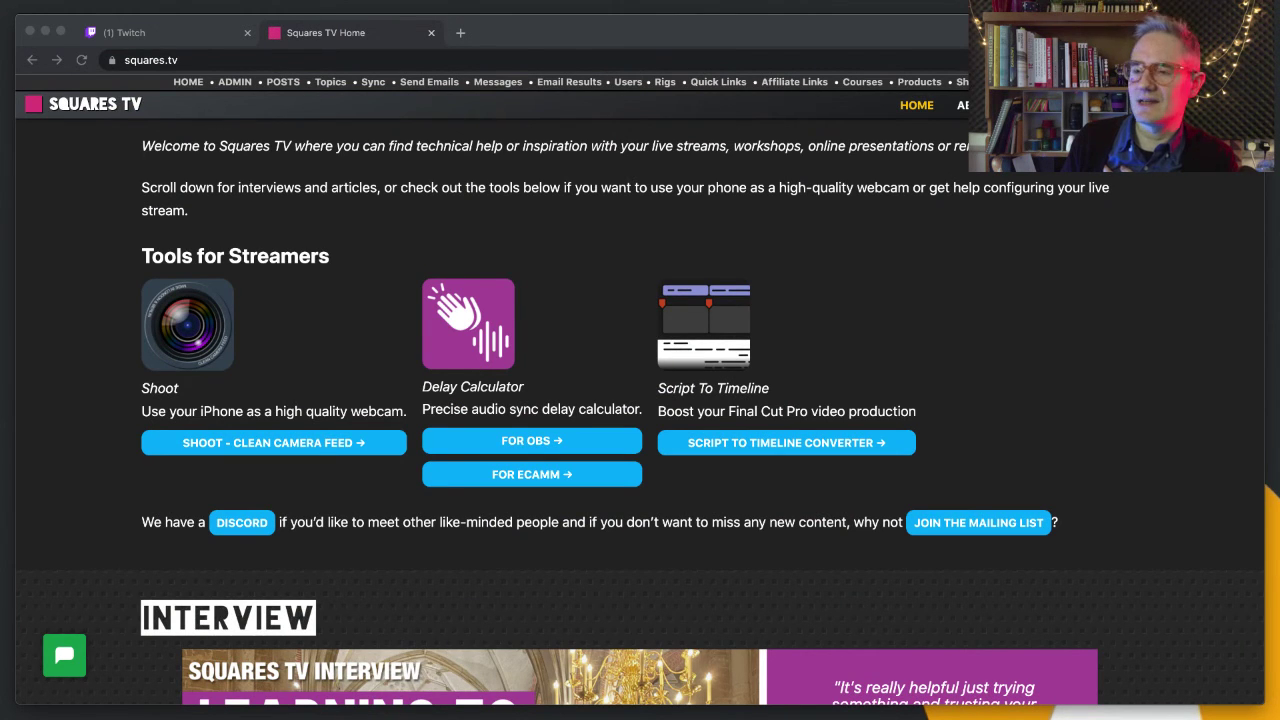
- Scroll through the home page's Tools for Streamers, interview features and audio, streaming and video articles
{"action": "left_click", "coordinate": [352, 520]}
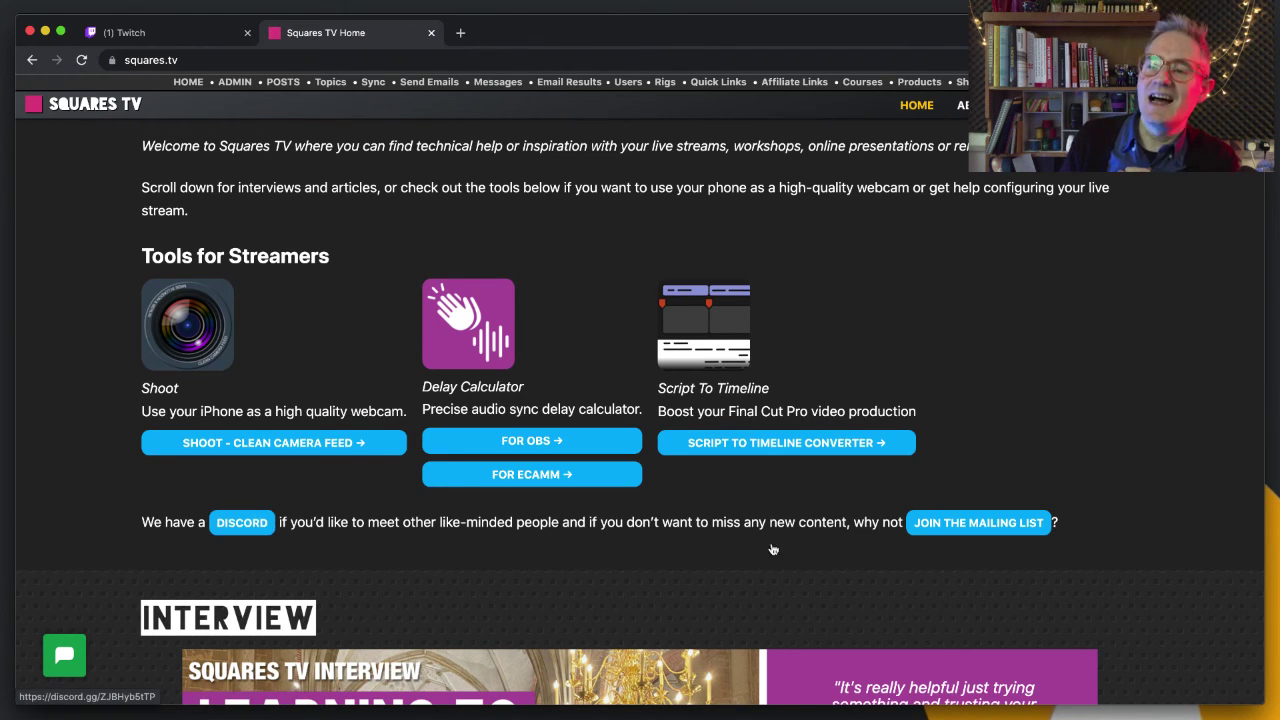
{"action": "scroll", "coordinate": [928, 625], "scroll_direction": "down", "scroll_amount": 5}
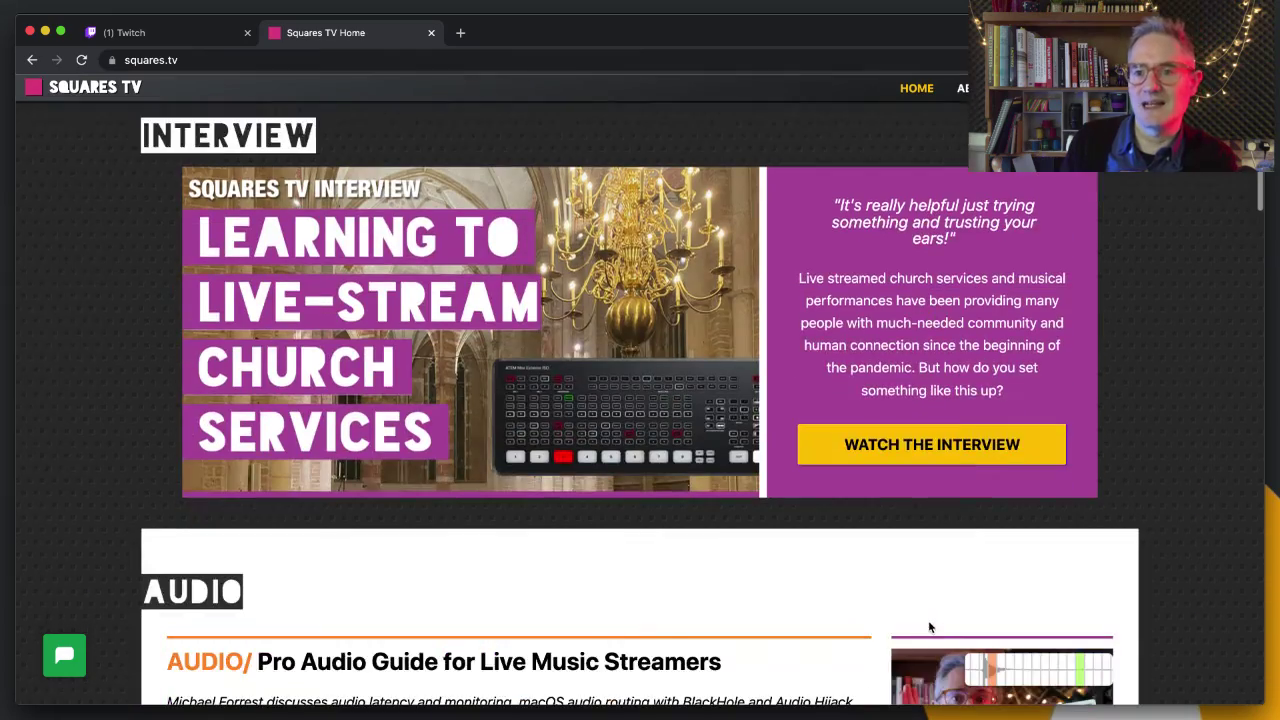
{"action": "scroll", "coordinate": [930, 569], "scroll_direction": "down", "scroll_amount": 4}
{"action": "scroll", "coordinate": [931, 566], "scroll_direction": "down", "scroll_amount": 8}
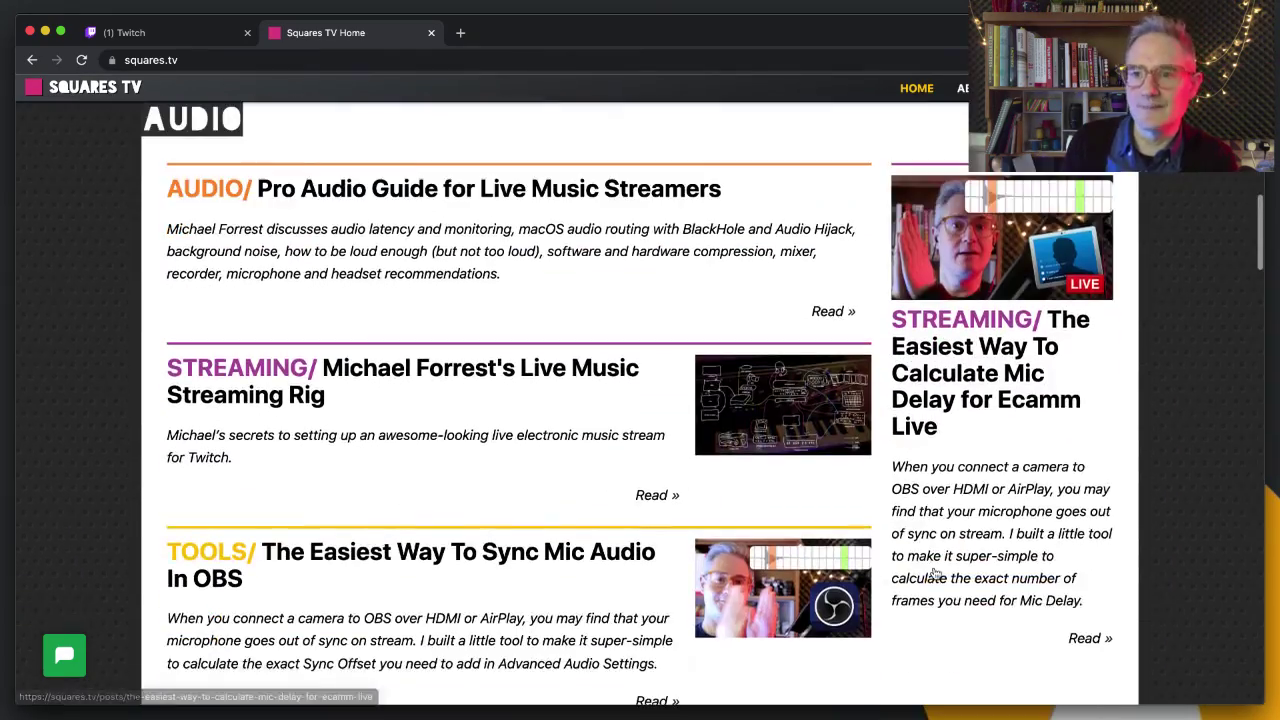
{"action": "scroll", "coordinate": [933, 568], "scroll_direction": "down", "scroll_amount": 20}
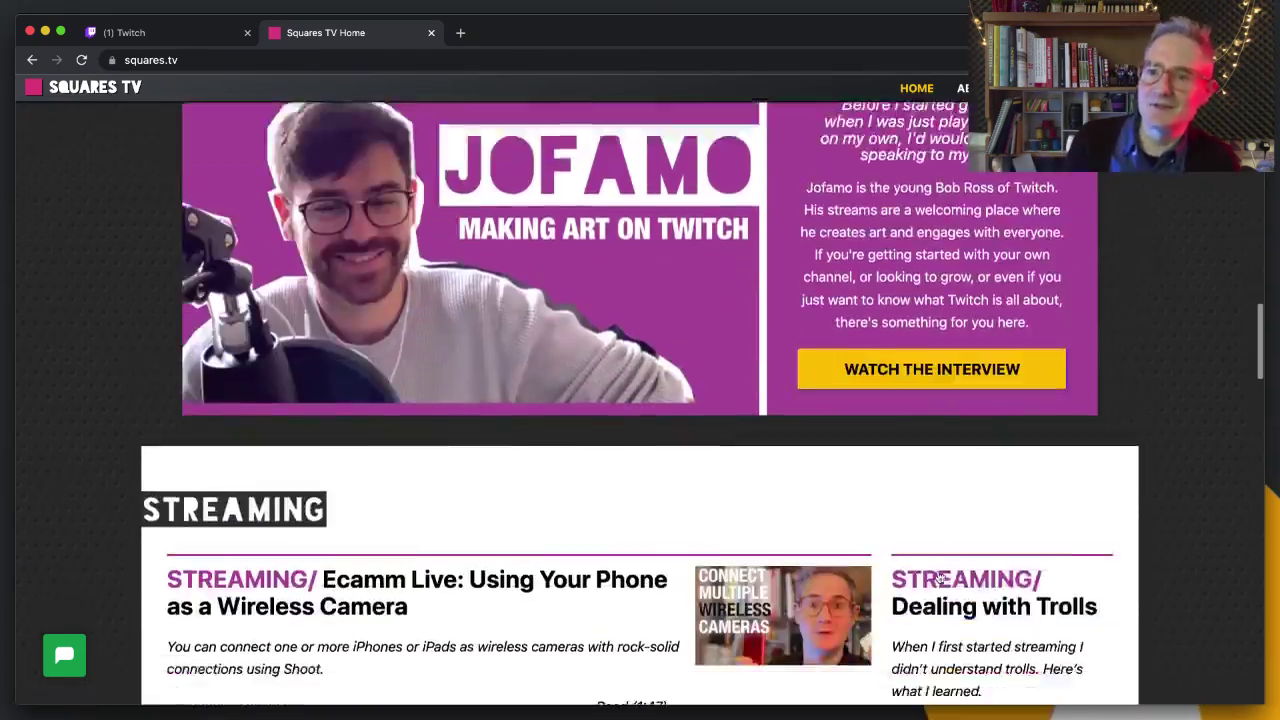
{"action": "scroll", "coordinate": [941, 578], "scroll_direction": "down", "scroll_amount": 9}
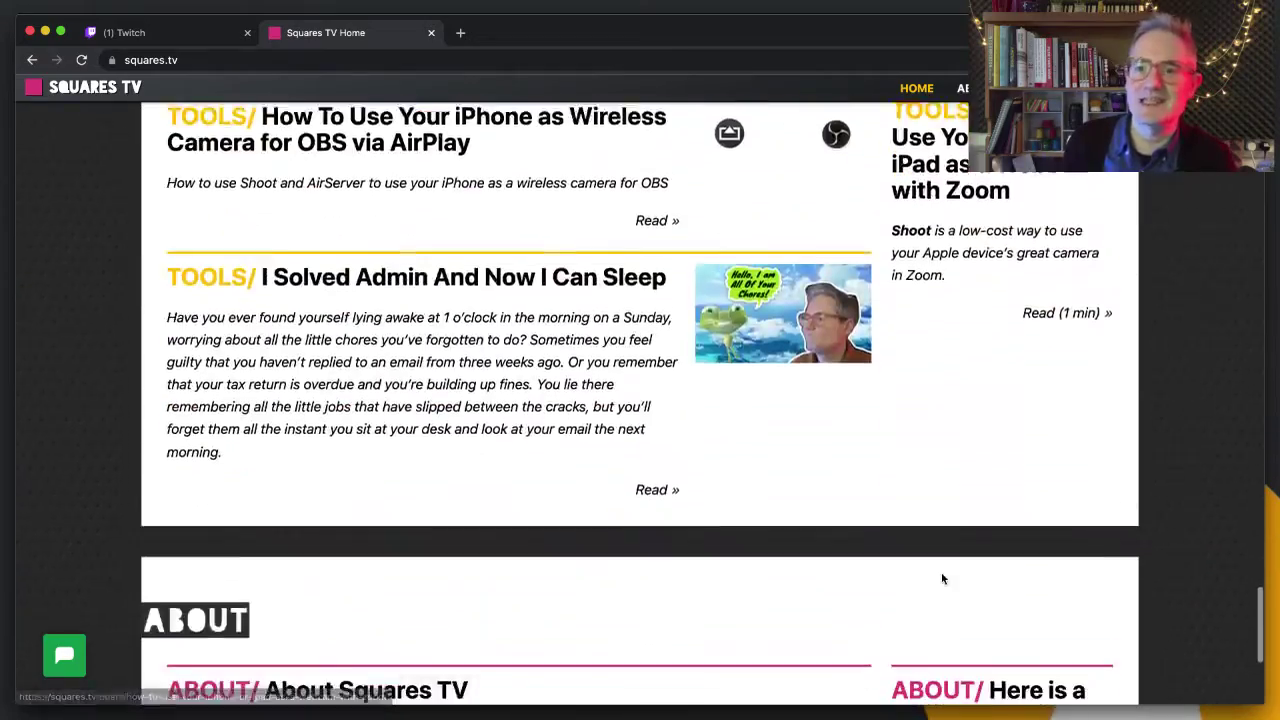
{"action": "scroll", "coordinate": [941, 578], "scroll_direction": "up", "scroll_amount": 6}
{"action": "scroll", "coordinate": [941, 578], "scroll_direction": "up", "scroll_amount": 20}
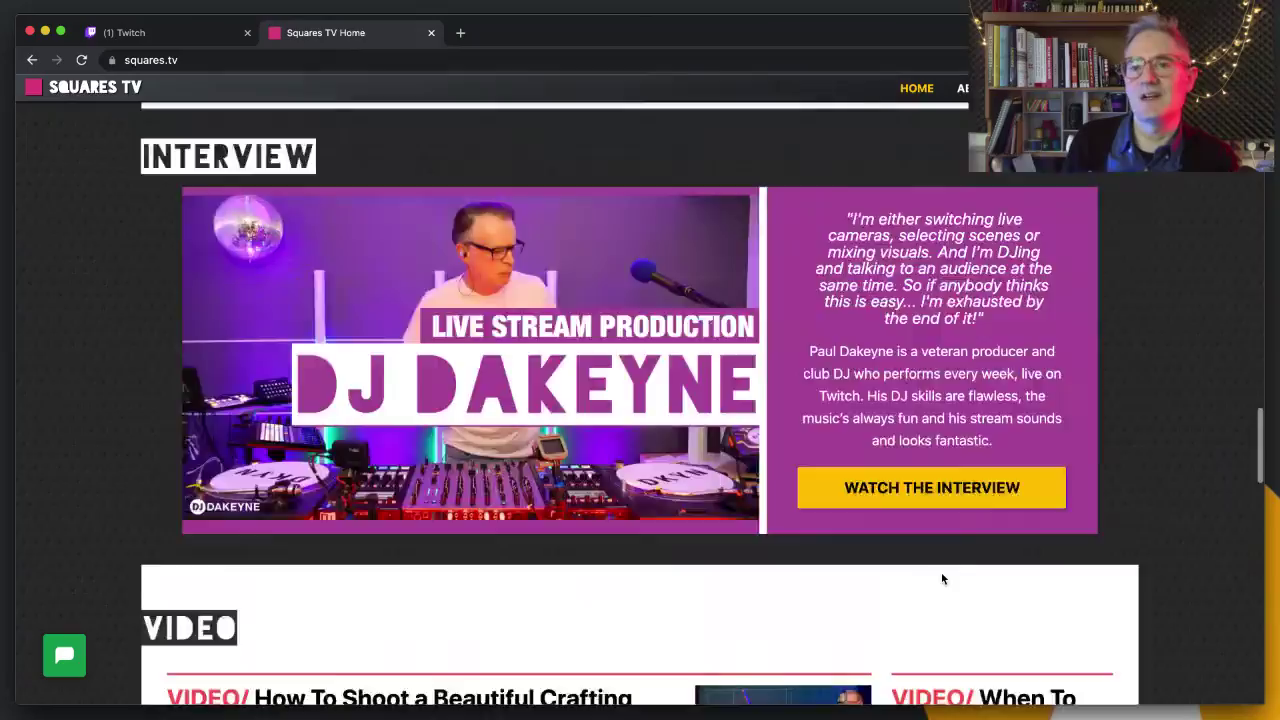